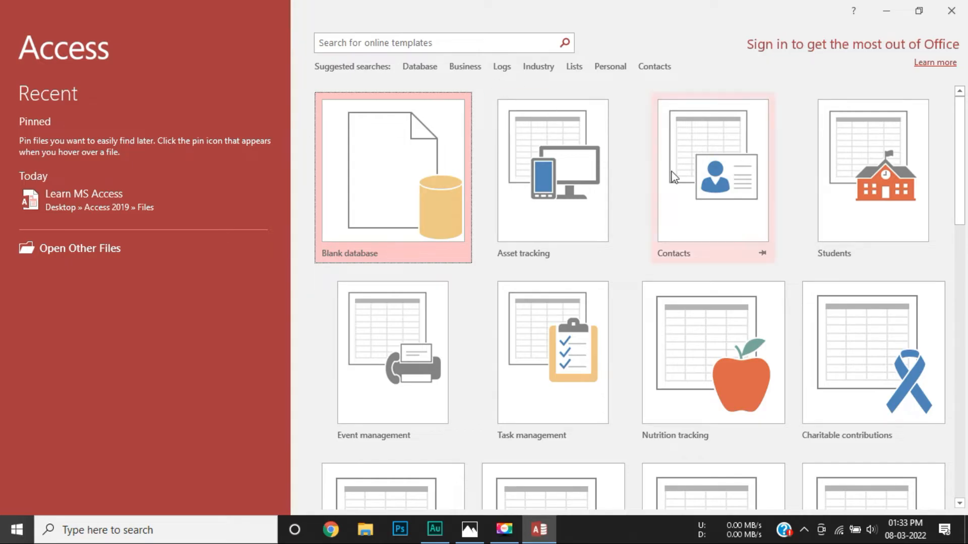
- Open the recent database Learn MS Access and create a new blank table in it
scroll(588, 402, "down", 1)
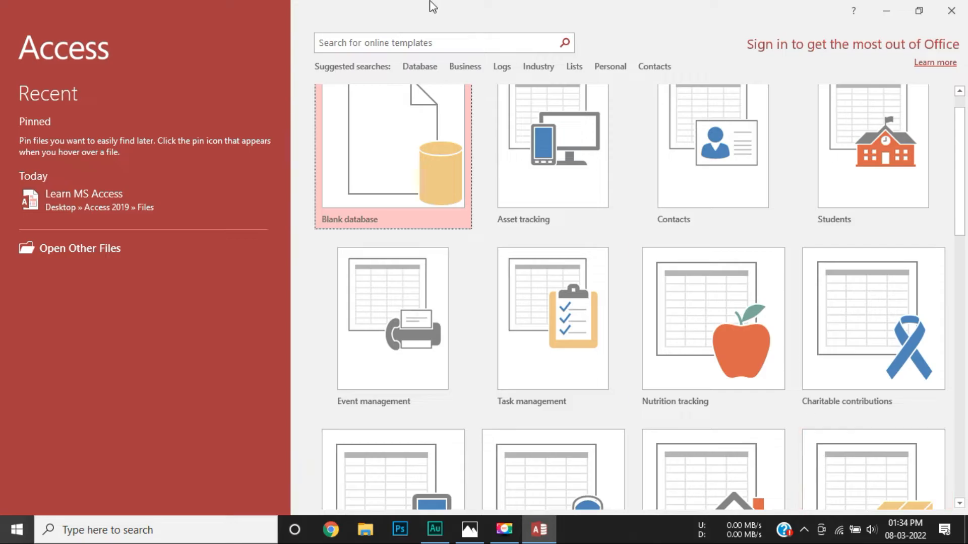
scroll(477, 184, "up", 1)
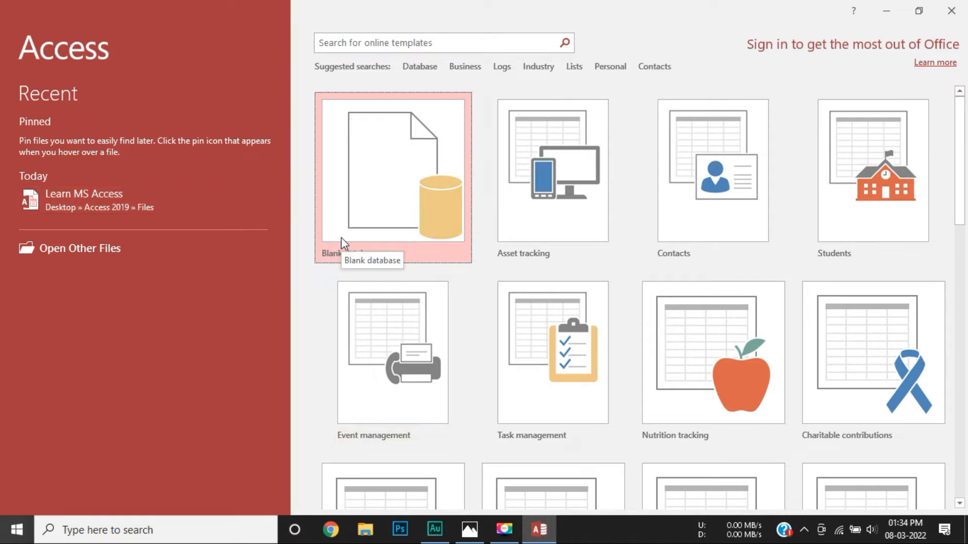
left_click(97, 206)
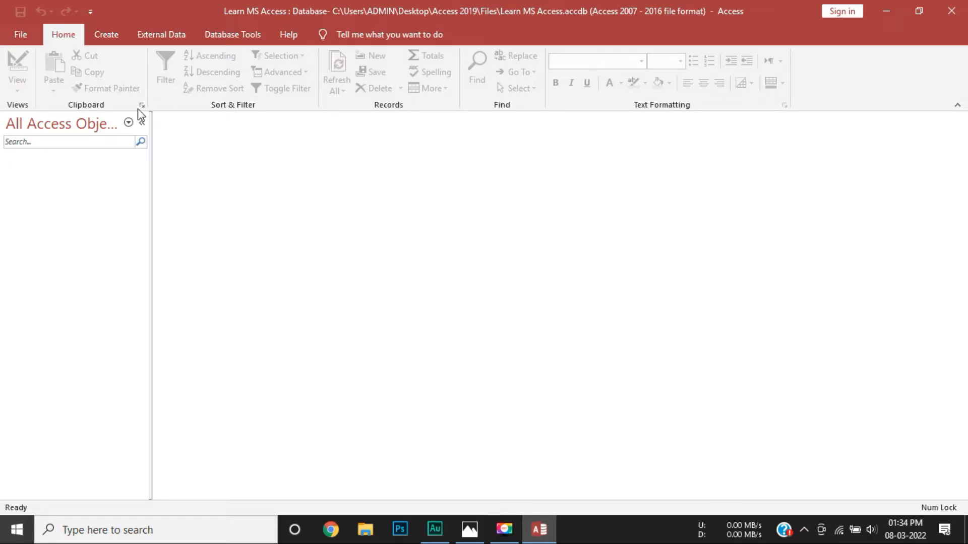
left_click(103, 37)
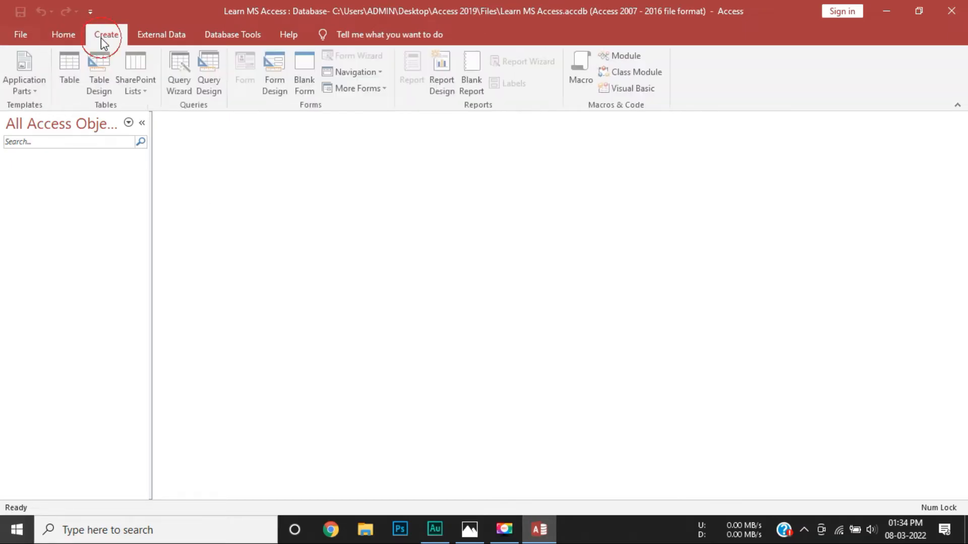
left_click(66, 64)
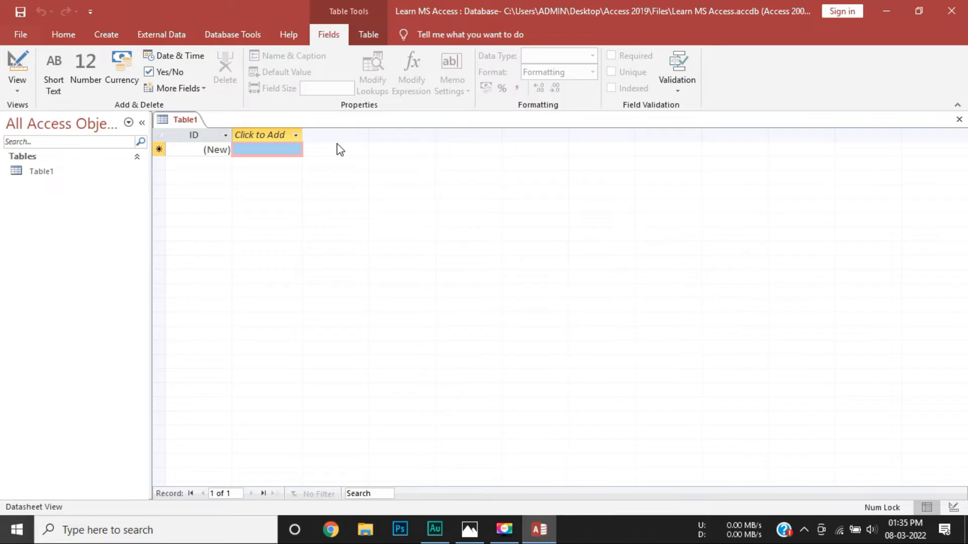
- Switch the new table to Design View, saving it under the name Primary Table
left_click(18, 91)
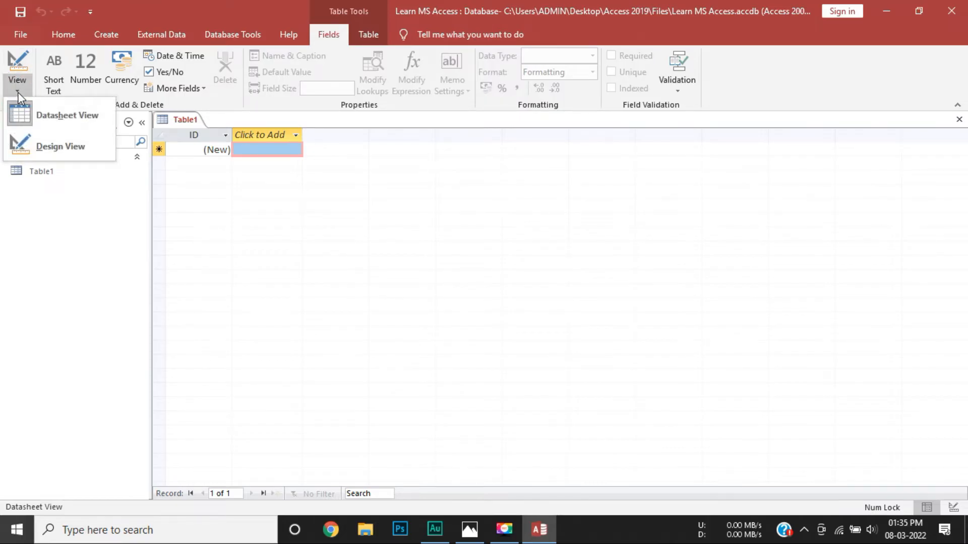
left_click(55, 146)
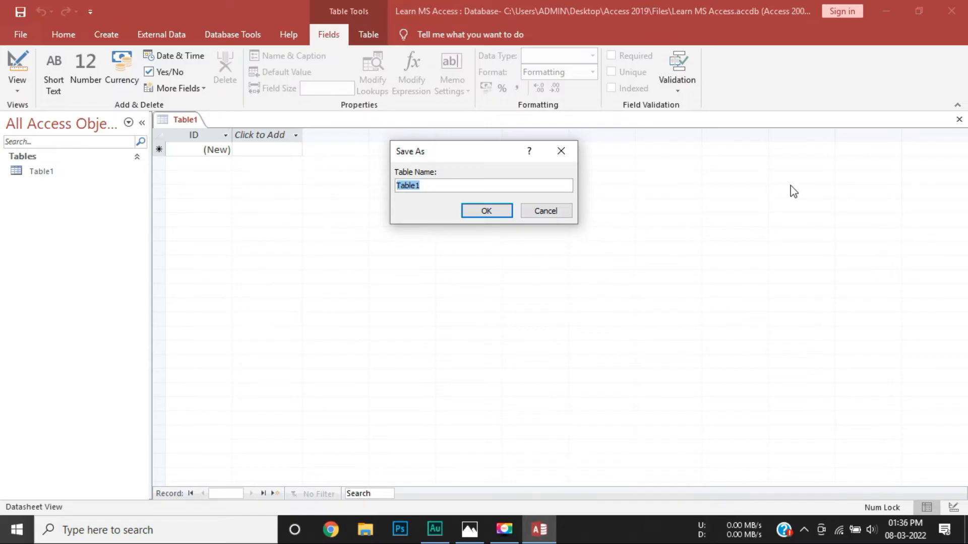
type("Primary Table")
left_click(504, 212)
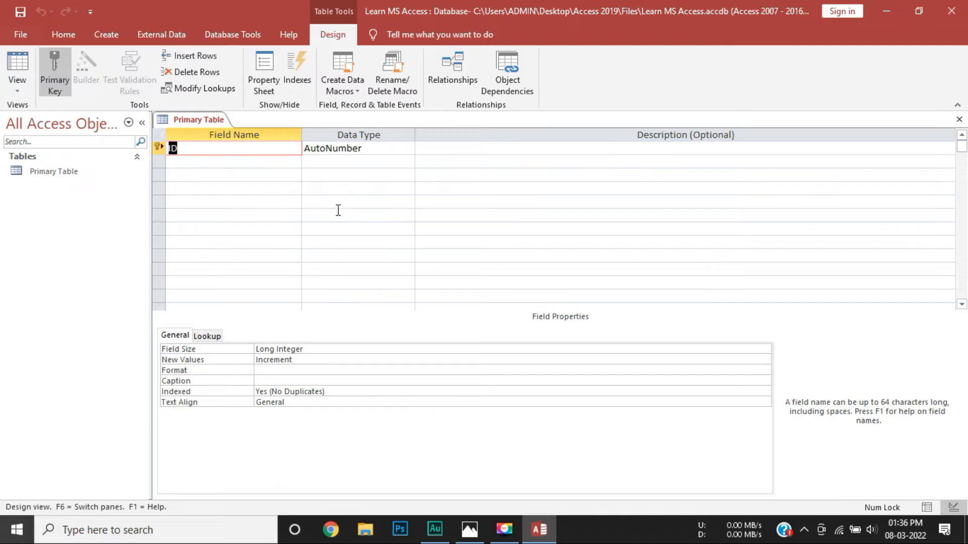
- View Primary Table in Datasheet View and return it to Design View
left_click(17, 83)
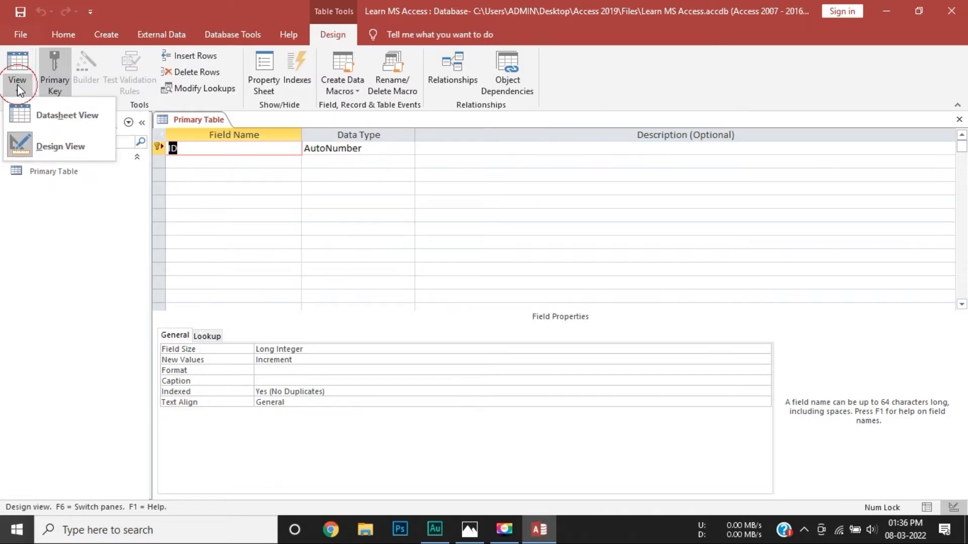
left_click(33, 107)
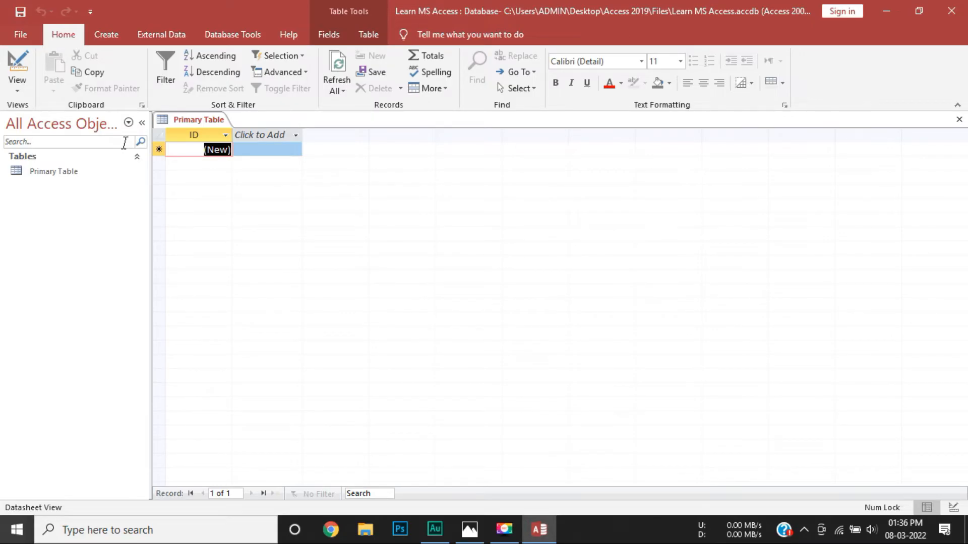
left_click(385, 153)
left_click(18, 74)
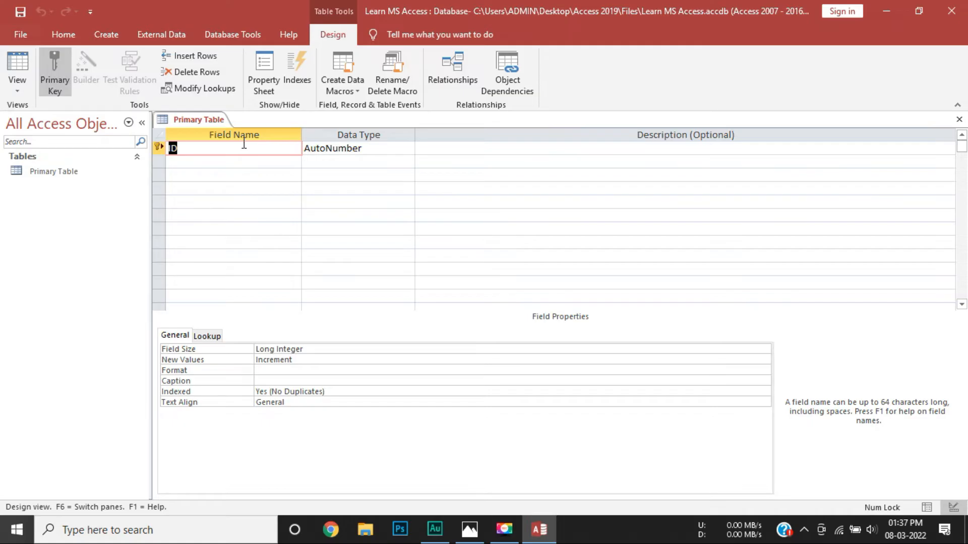
- Add two fields named Student Name and Student Enrollment no below the ID field
left_click(207, 162)
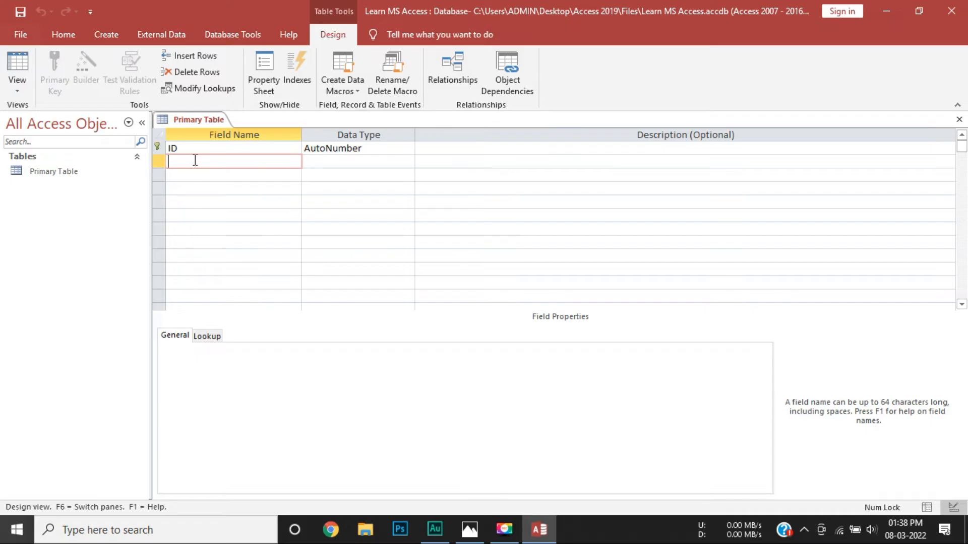
type("Student Name")
left_click(218, 175)
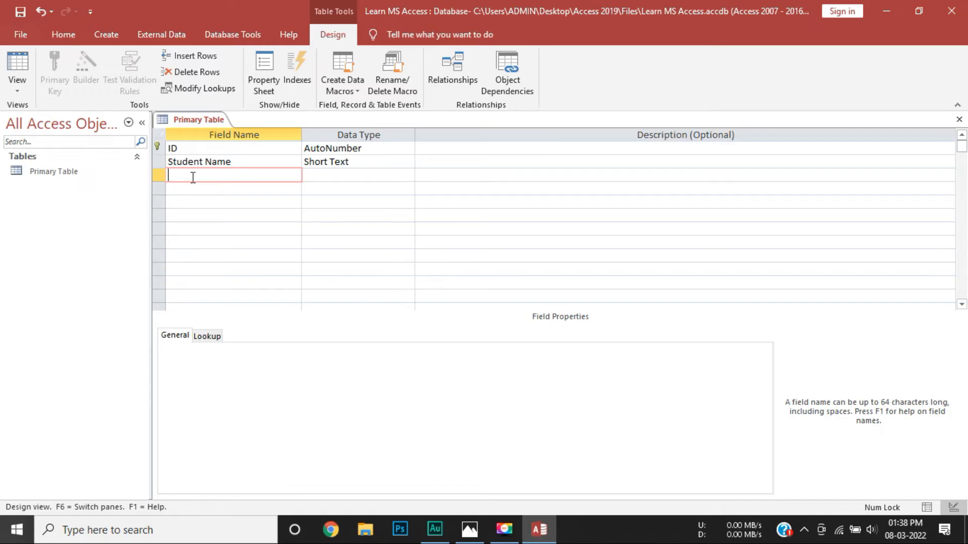
type("Studen")
type("t Enro")
type("llment nu")
type("m")
key("BackSpace")
key("BackSpace")
type("o")
left_click(210, 200)
left_click(213, 191)
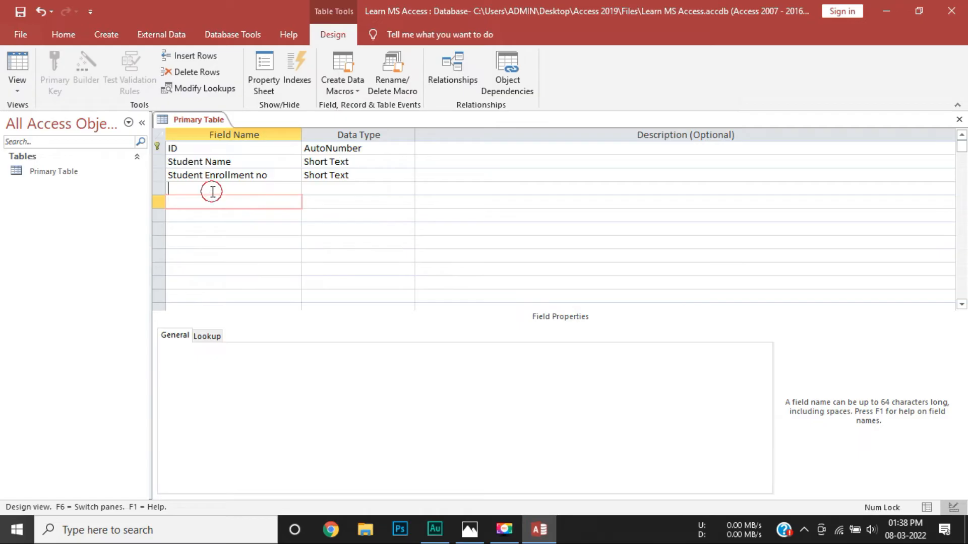
type("Stude")
key("BackSpace")
key("BackSpace")
key("BackSpace")
key("BackSpace")
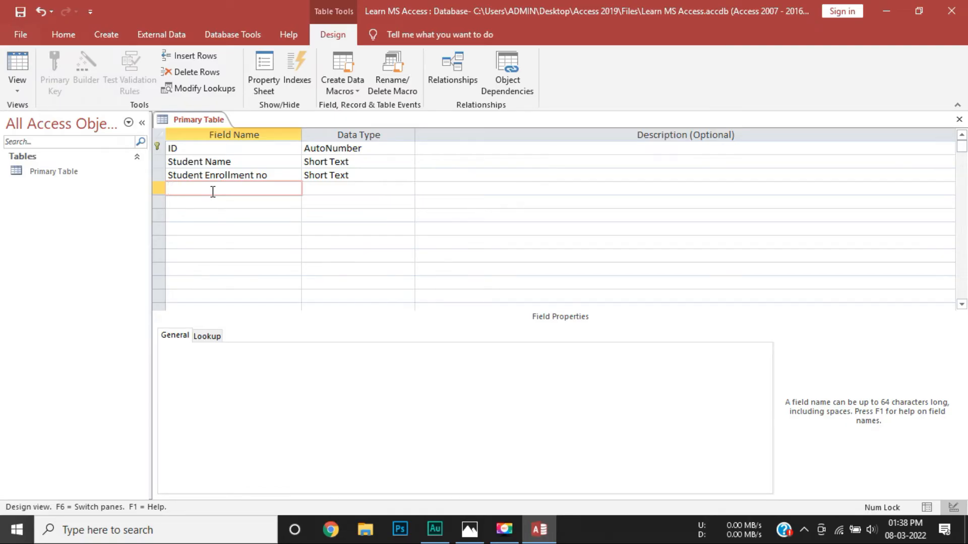
- Remove the word Student from both field names so they read Name and Enrollment no, without a leading space
left_click_drag(205, 161, 168, 162)
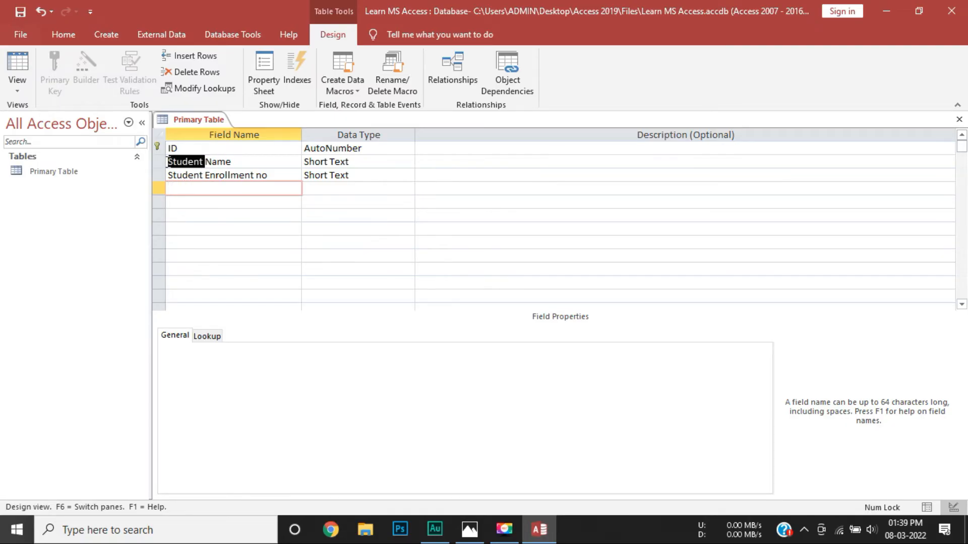
key("BackSpace")
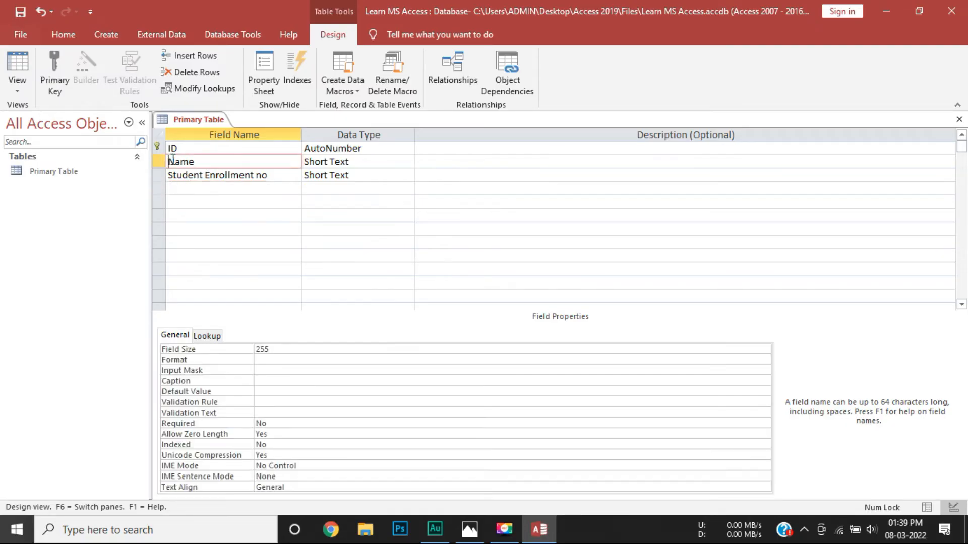
left_click(193, 178)
left_click(419, 304)
left_click_drag(208, 175, 169, 175)
key("BackSpace")
left_click(204, 189)
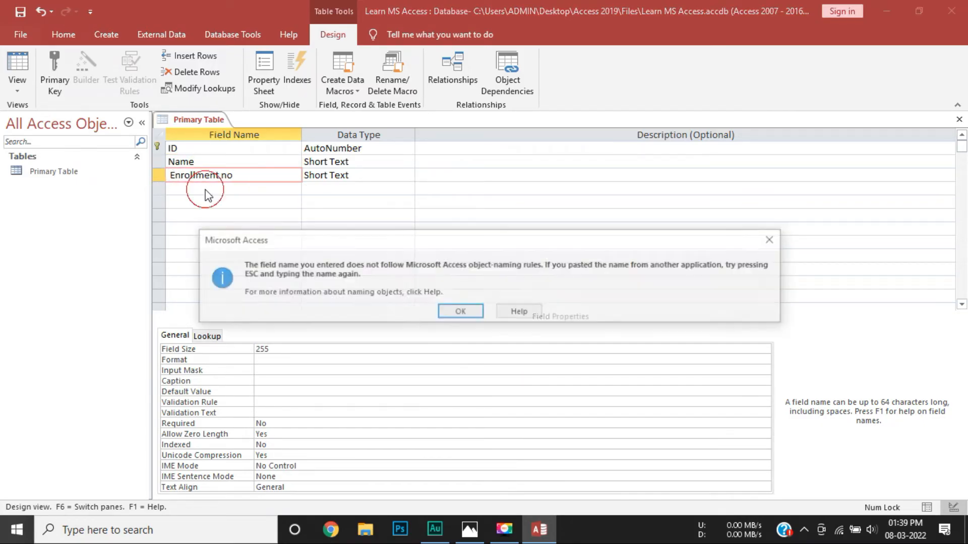
left_click(460, 311)
key("Delete")
key("Tab")
- Add the fields Class and Date of Birth below Enrollment no
left_click(217, 195)
type("Class")
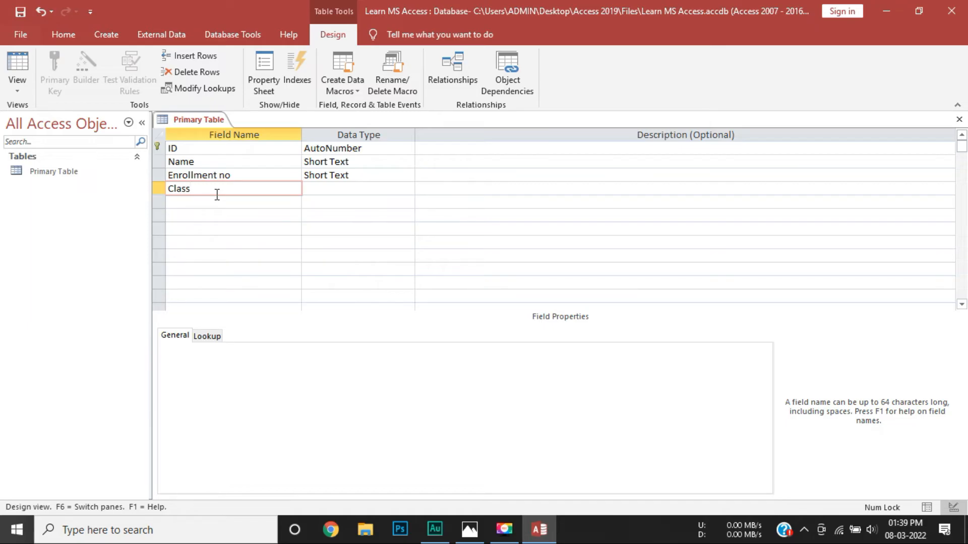
left_click(184, 207)
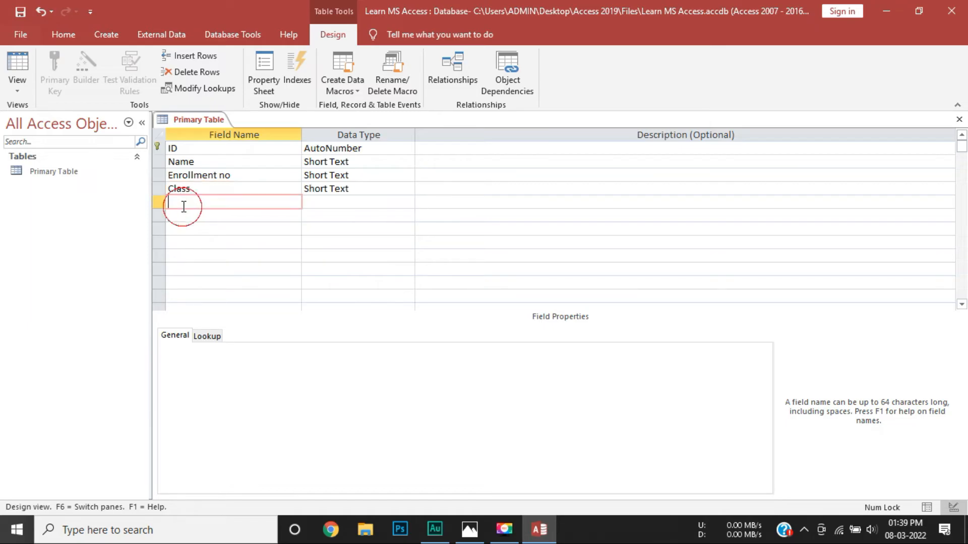
type("Date od Birth")
left_click(202, 202)
key("BackSpace")
type("f")
- Add the fields Fees, Fees Paid and Photo below Date of Birth
left_click(234, 217)
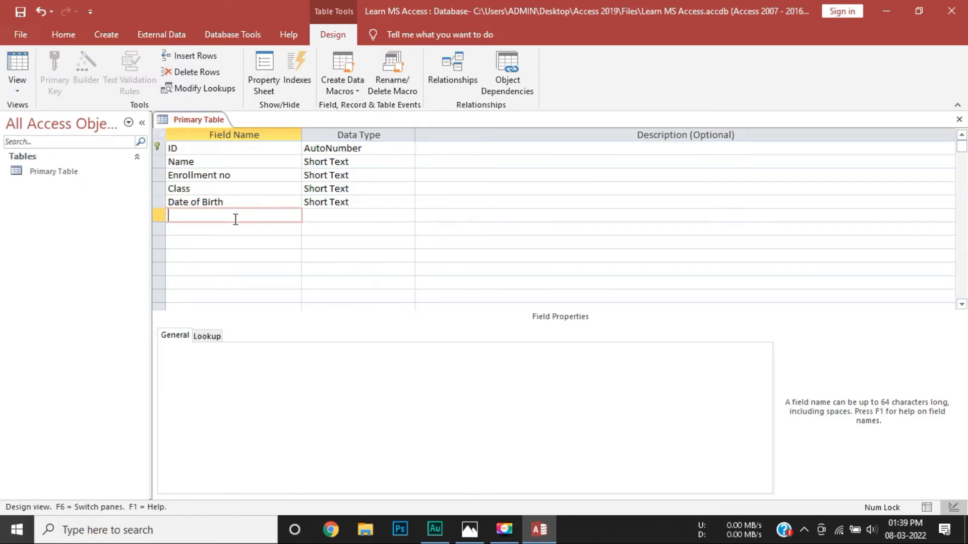
type("Fees")
left_click(229, 229)
type("Paid")
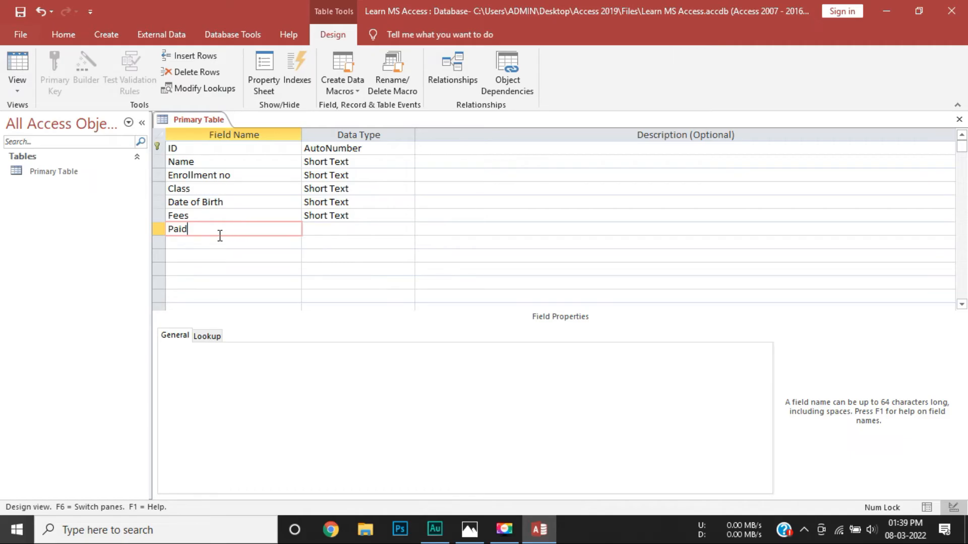
type("Fees")
left_click(214, 247)
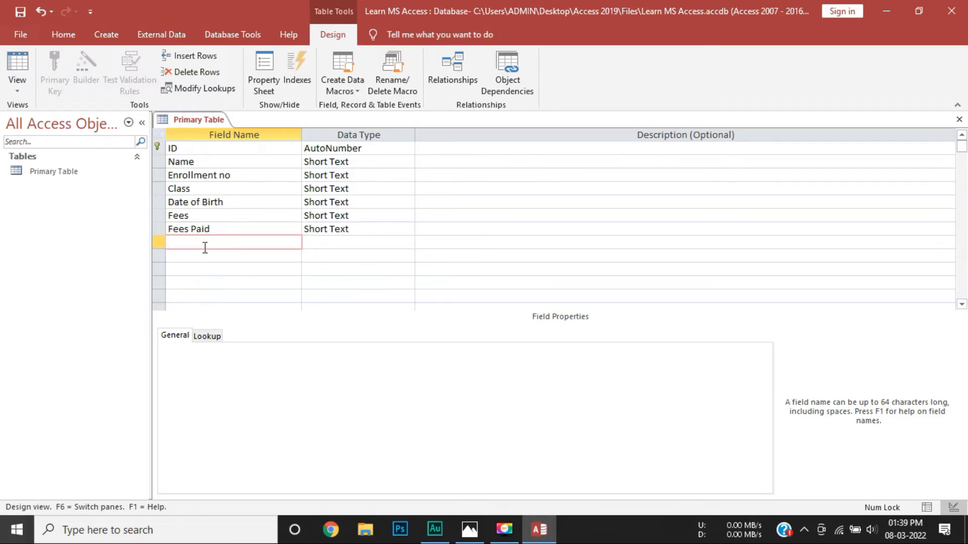
type("Photo")
left_click(206, 252)
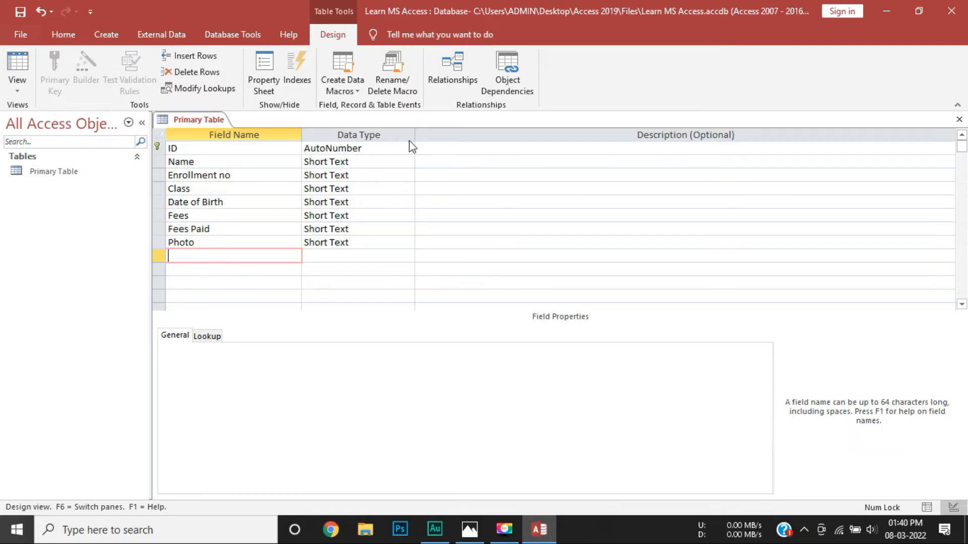
- Choose Short Text as the data type of the Name field and Number for Enrollment no
left_click(340, 161)
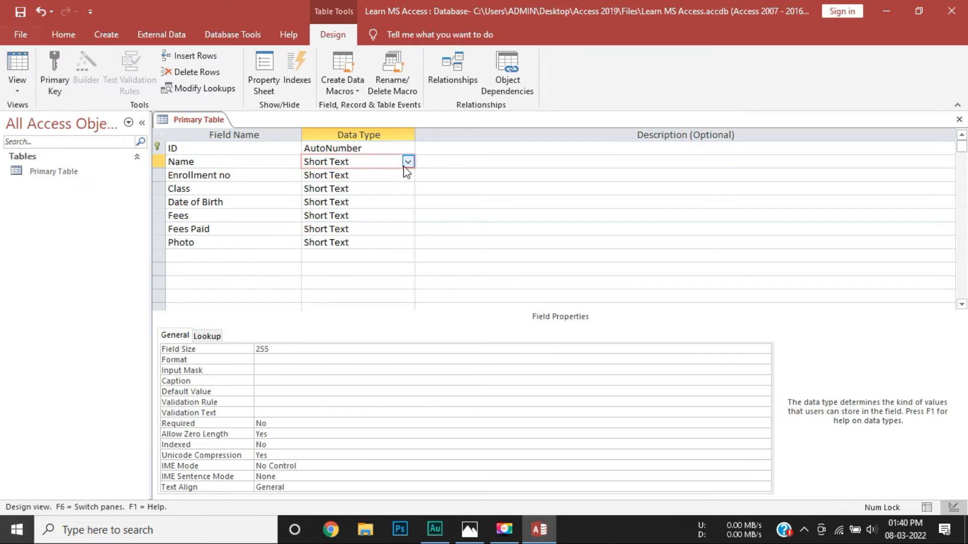
left_click(408, 162)
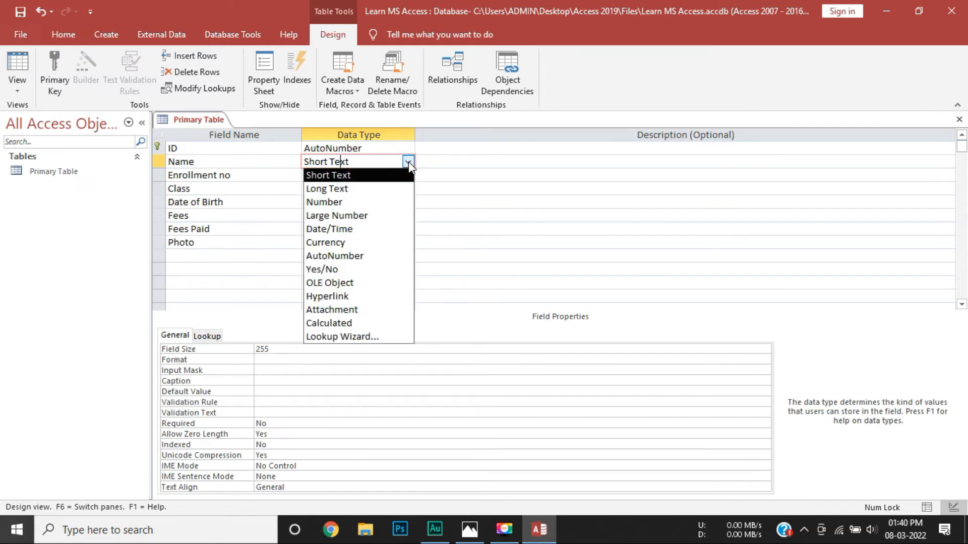
left_click(340, 176)
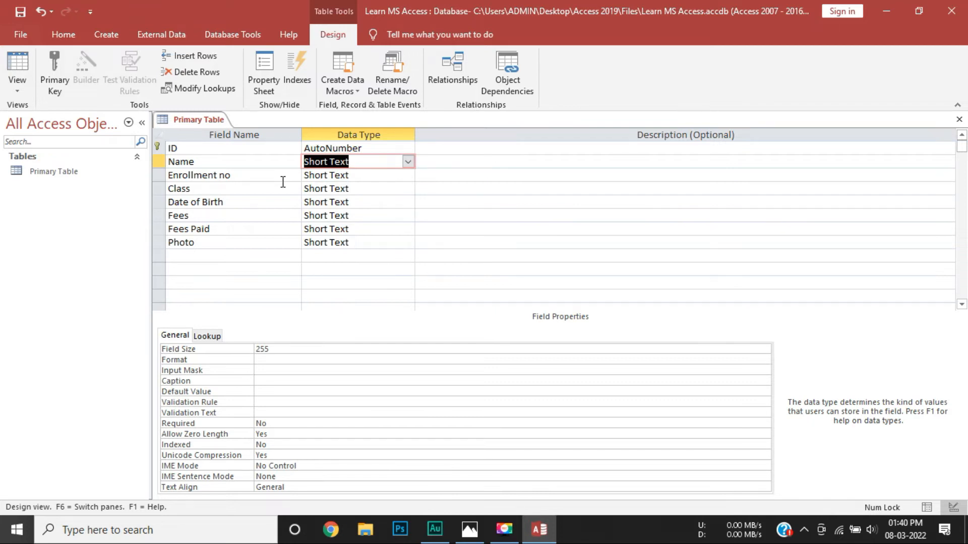
left_click(362, 187)
left_click(367, 174)
left_click(408, 176)
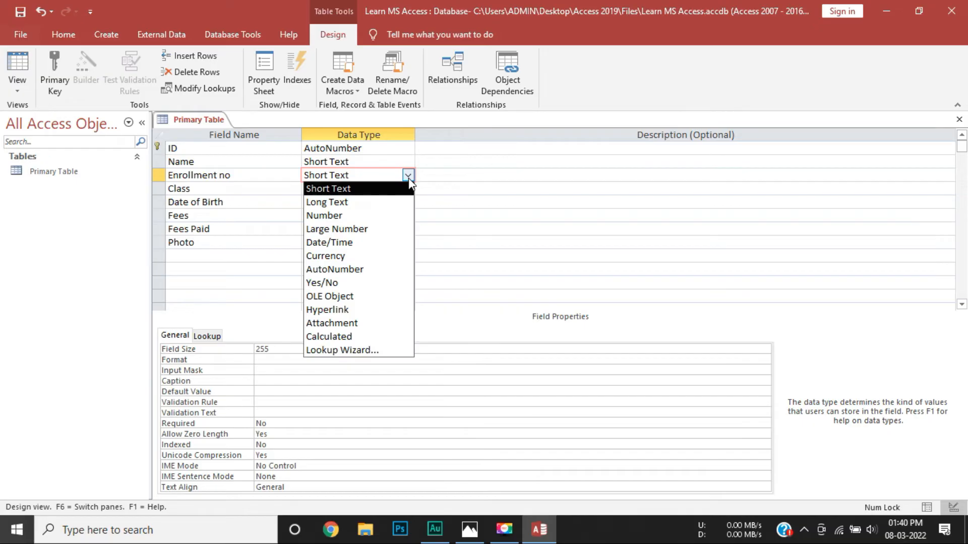
left_click(340, 216)
- Leave the Class field as Short Text and set the data type of Date of Birth to Date/Time
left_click(341, 189)
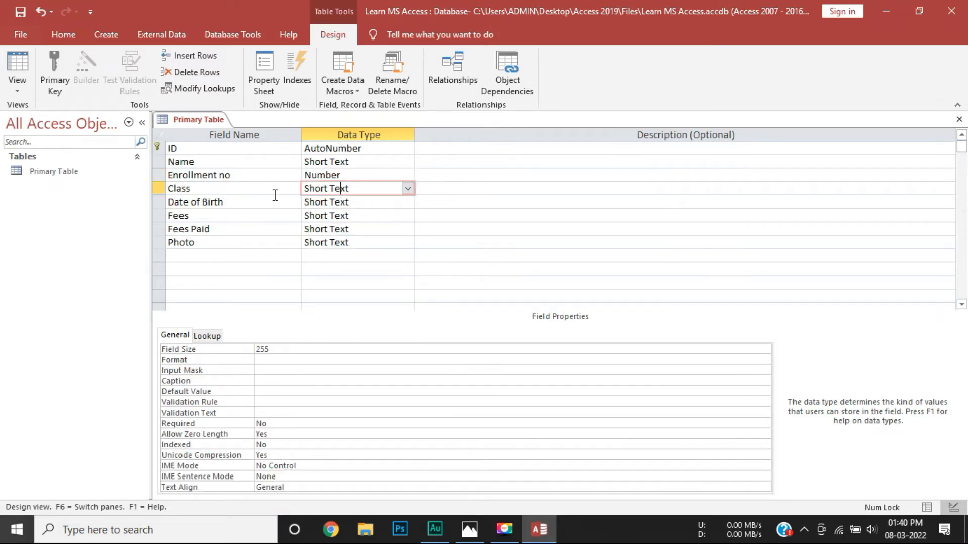
left_click(334, 203)
left_click(408, 202)
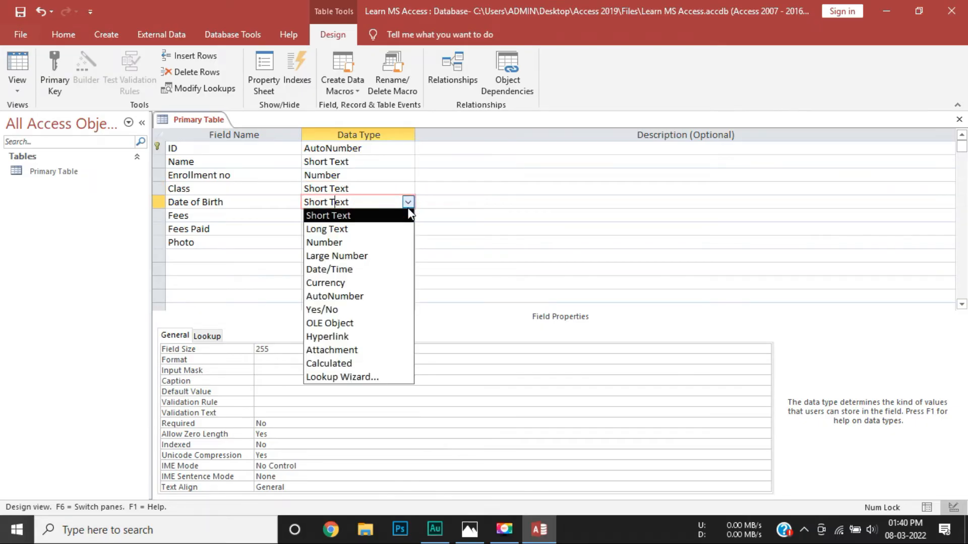
left_click(347, 267)
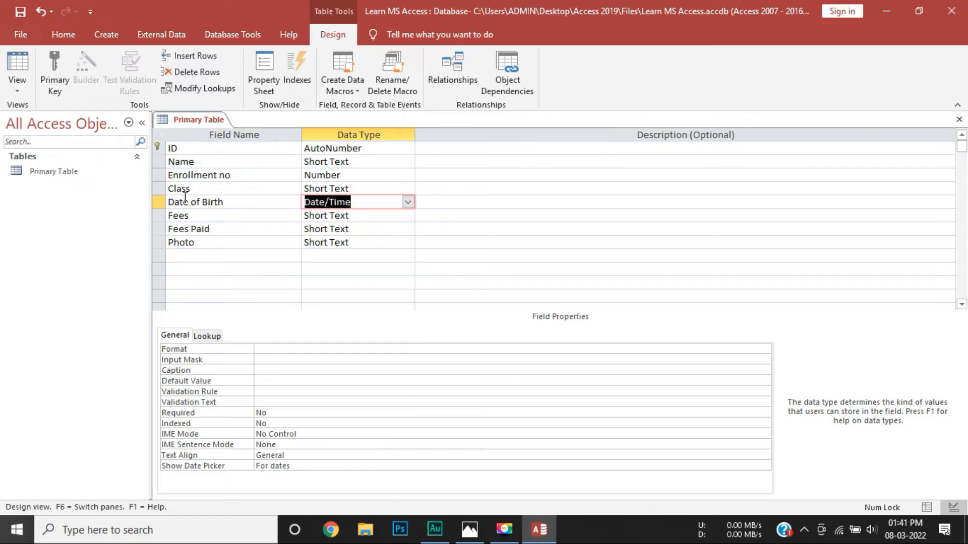
left_click(408, 202)
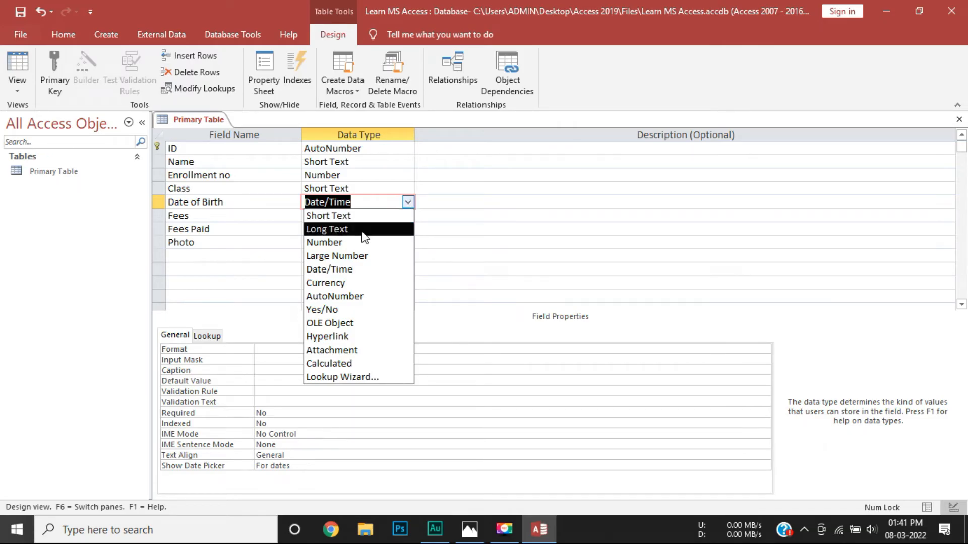
left_click(437, 207)
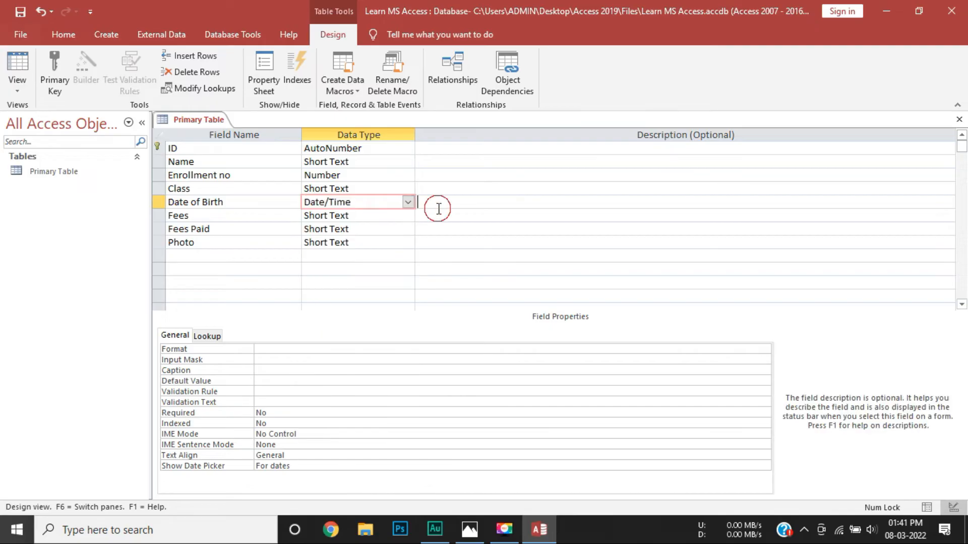
- Set the data type of the Fees field to Currency and Fees Paid to Yes/No
left_click(377, 215)
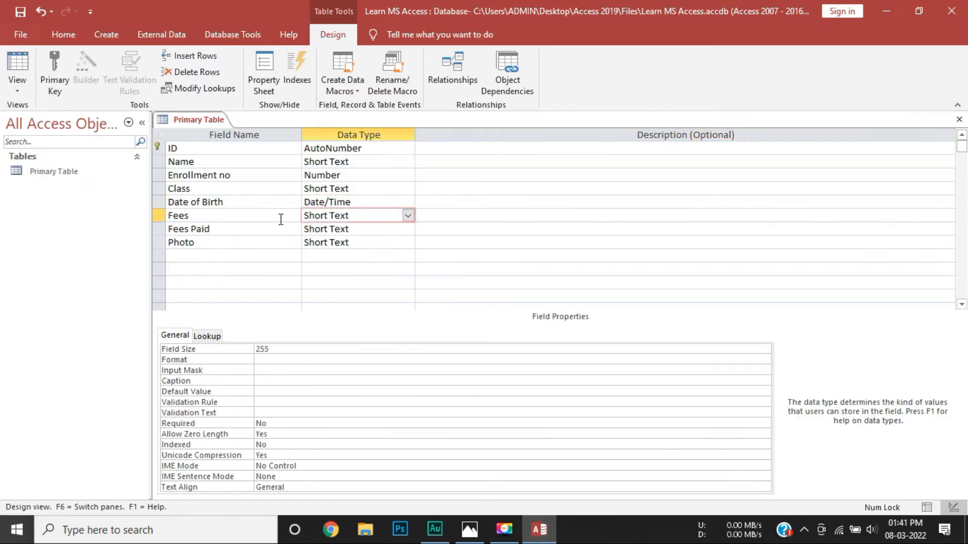
left_click(407, 215)
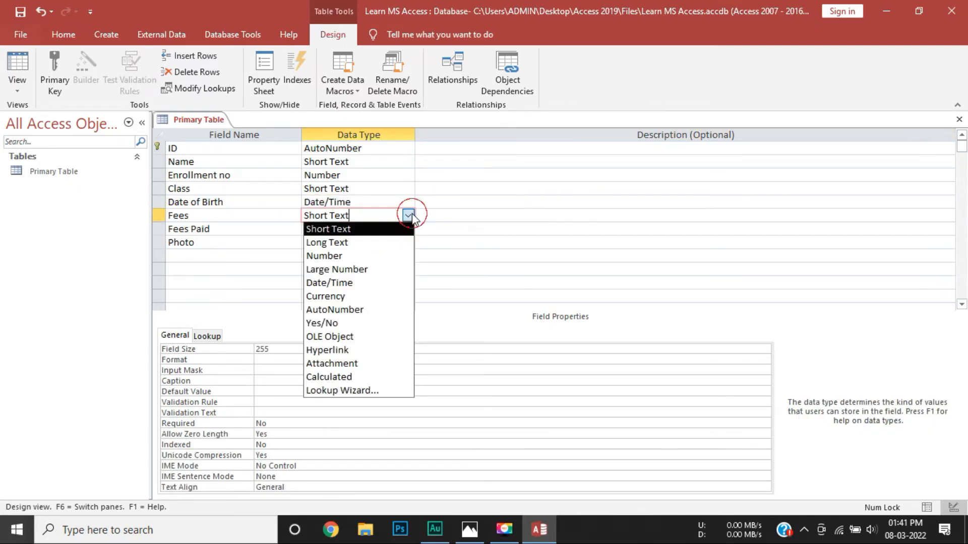
left_click(340, 297)
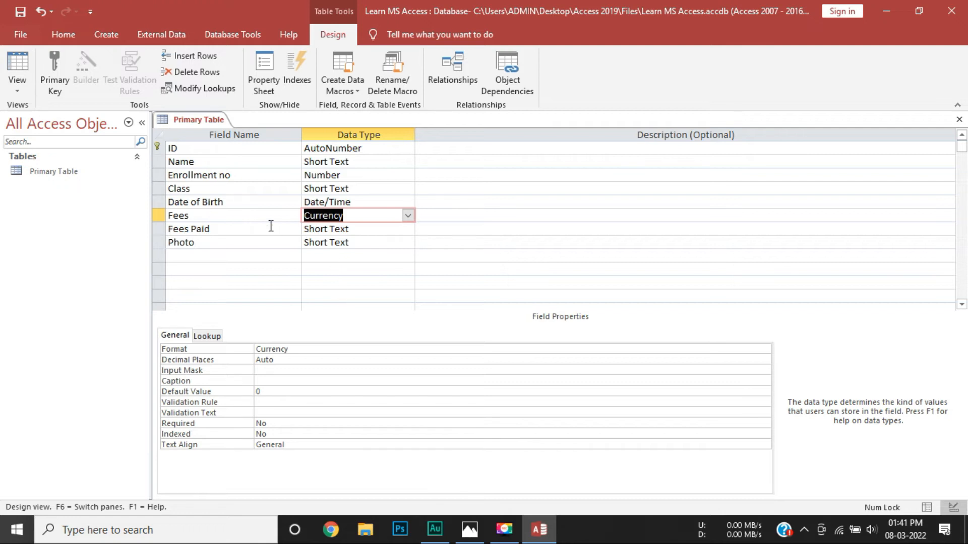
left_click(339, 229)
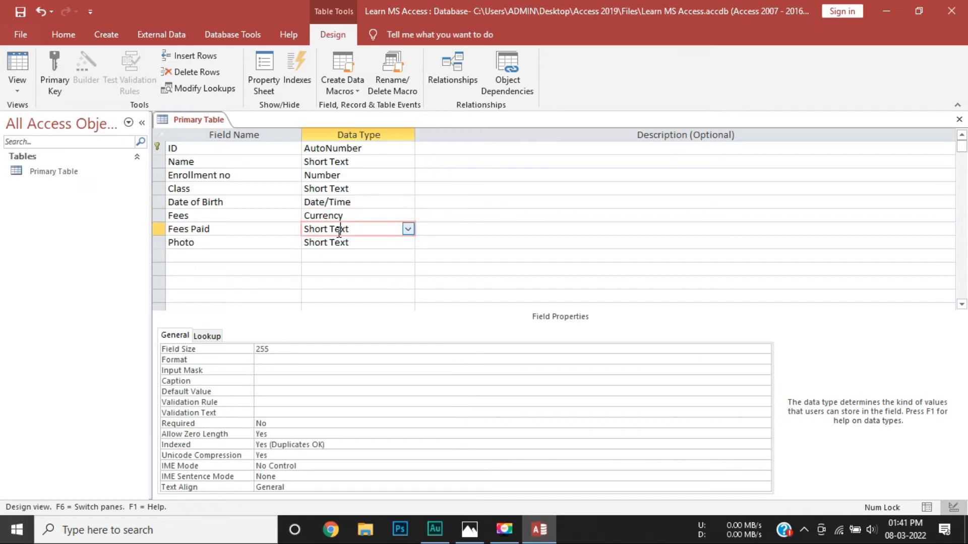
left_click(408, 229)
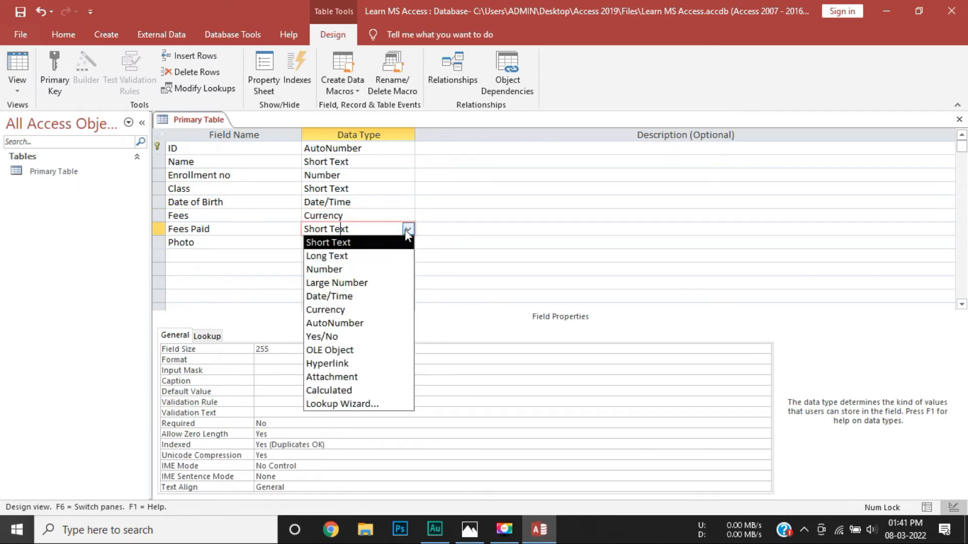
left_click(325, 337)
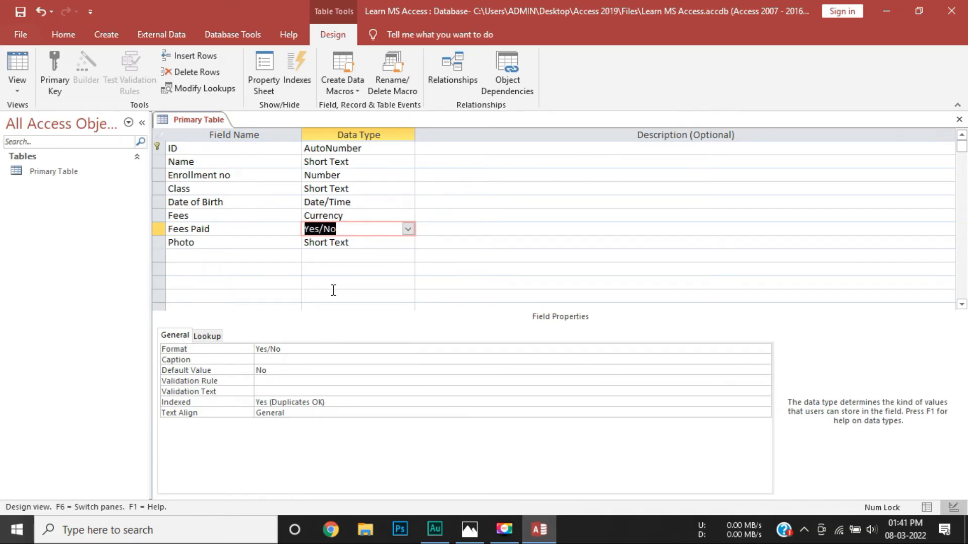
- Set the data type of the Photo field to Attachment
left_click(325, 243)
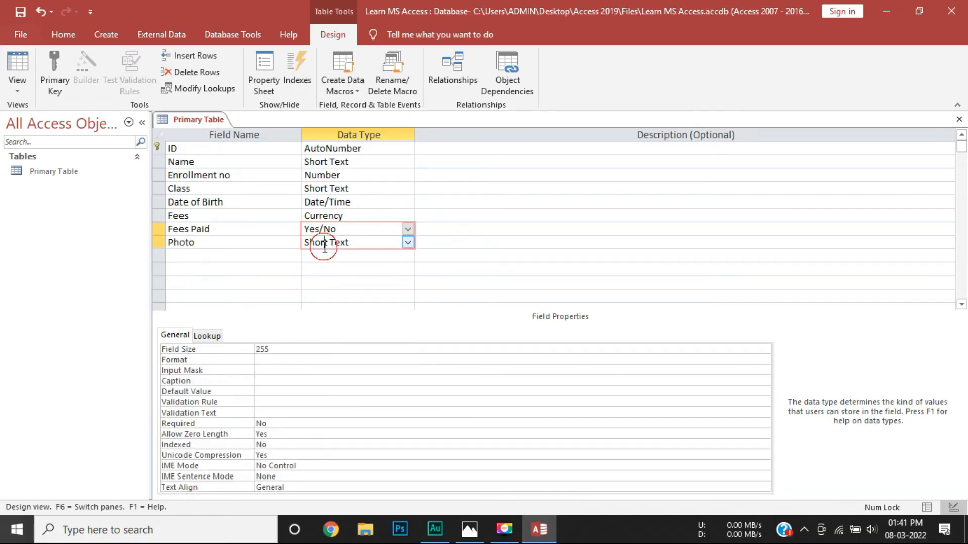
left_click(408, 243)
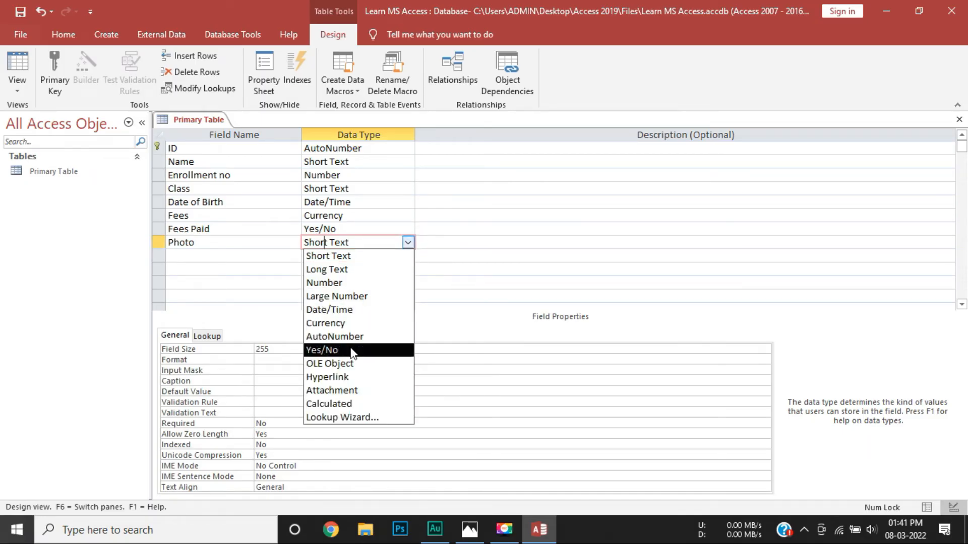
left_click(339, 394)
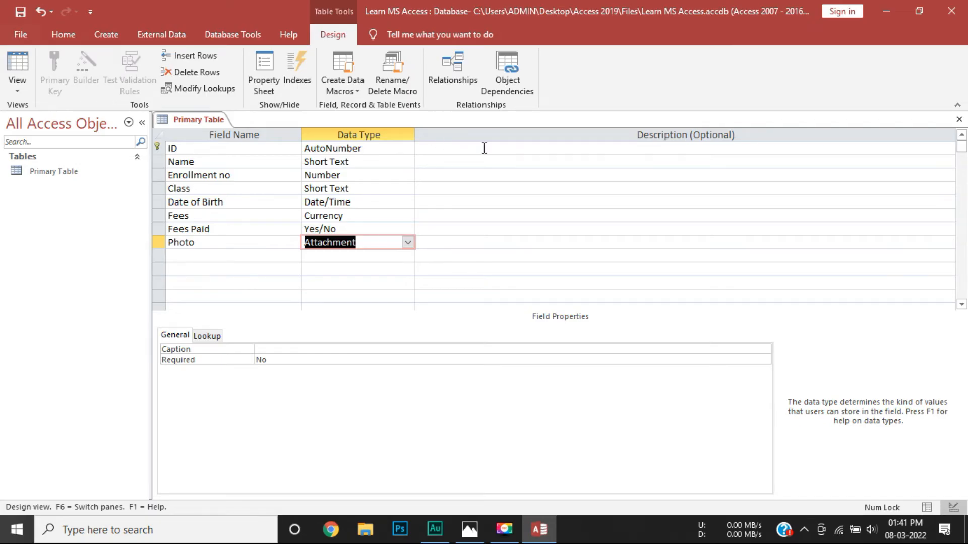
- Review the data type choices for the Enrollment no field and keep Number
left_click(552, 159)
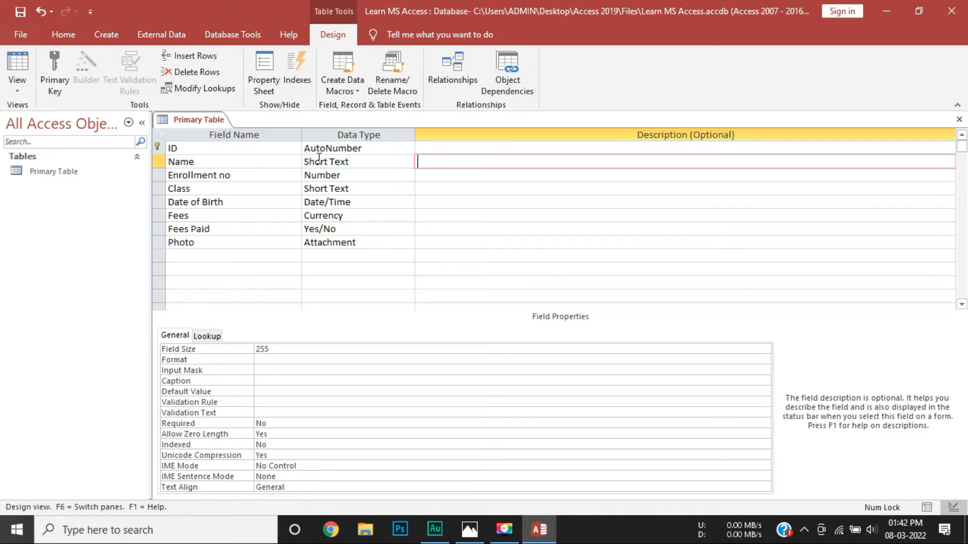
left_click(344, 177)
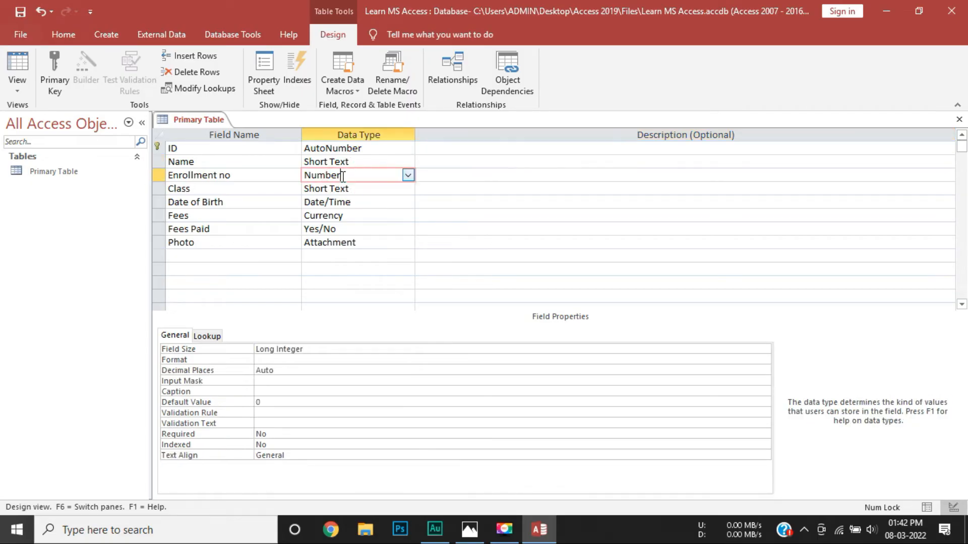
left_click(409, 176)
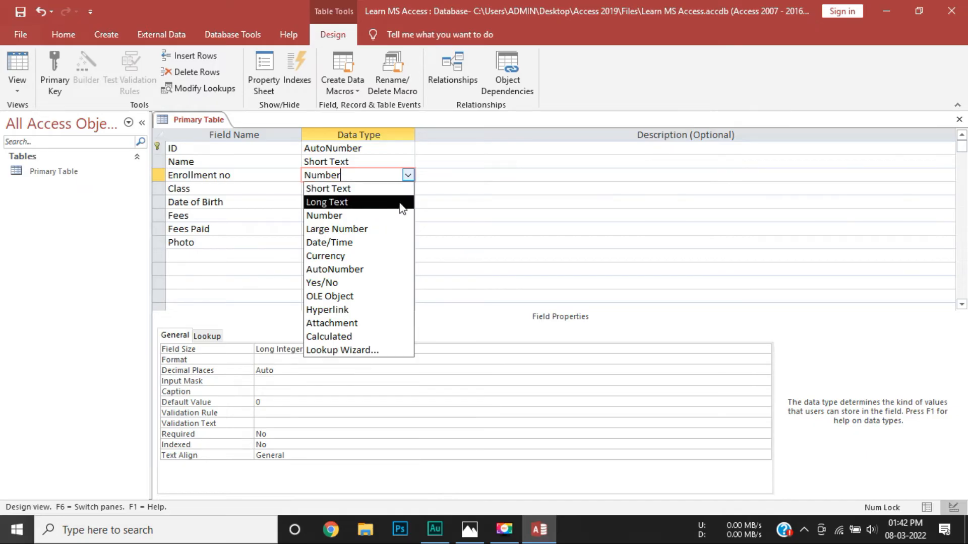
left_click(353, 216)
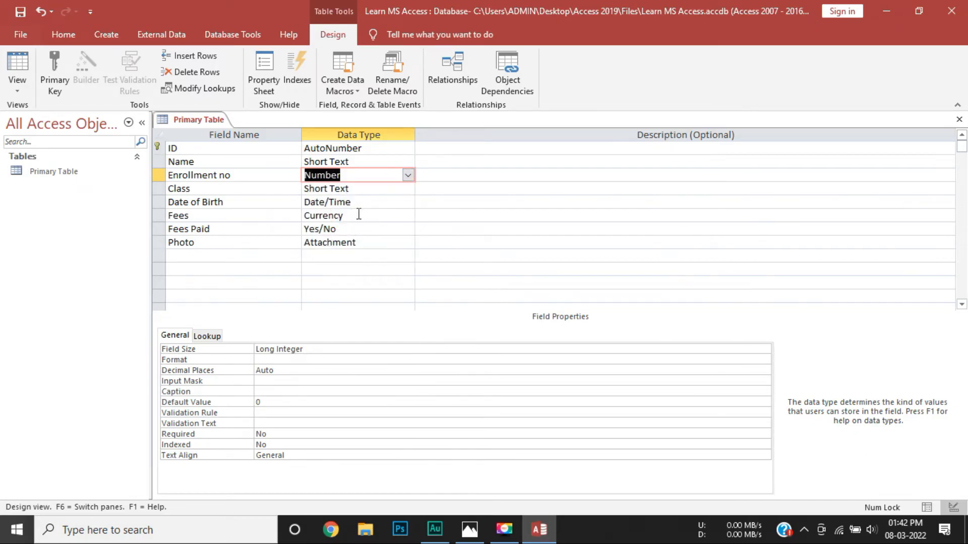
- Save Primary Table and switch it to Datasheet View
left_click(454, 185)
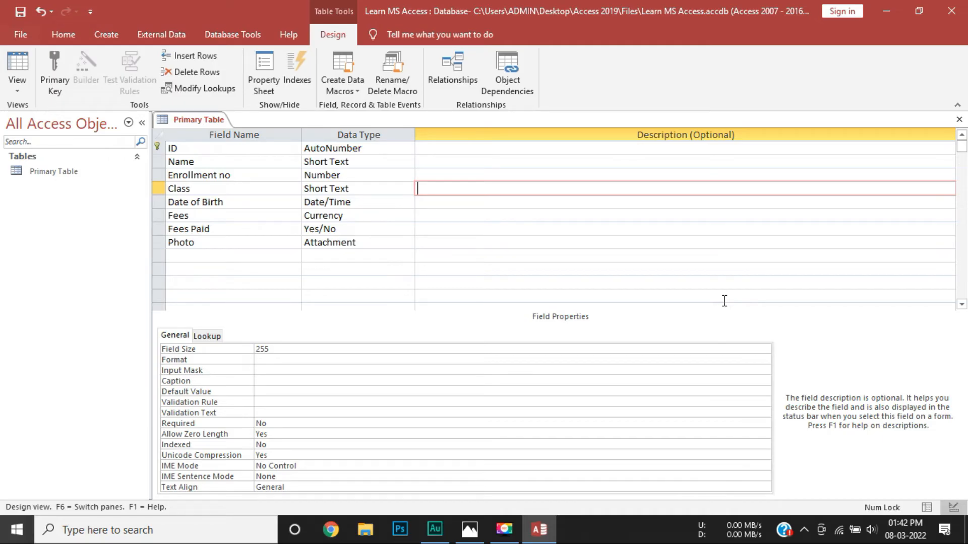
left_click(17, 64)
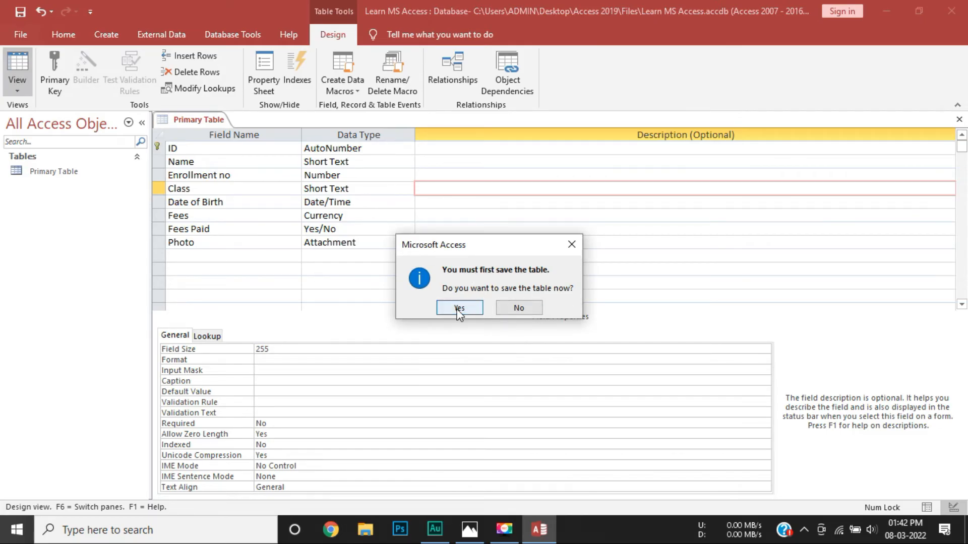
left_click(459, 308)
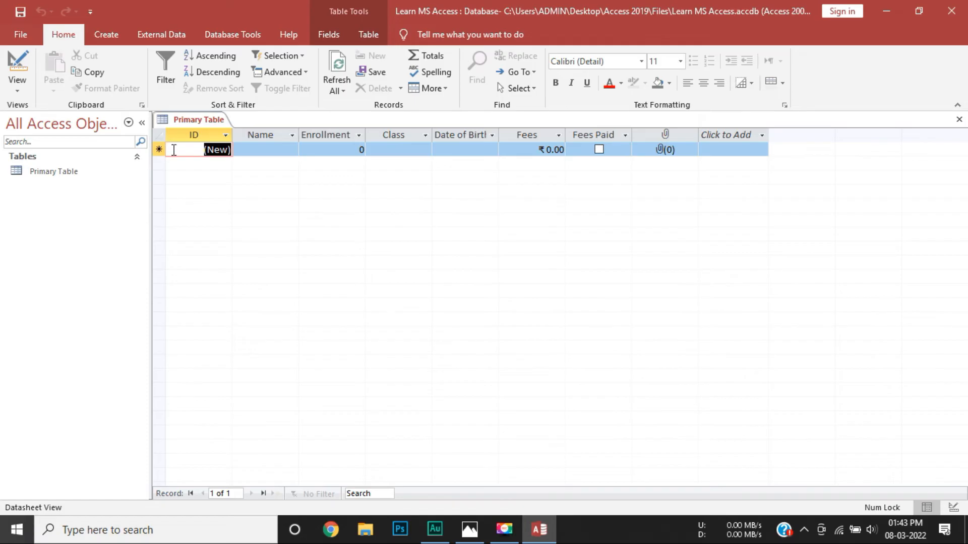
- Try to enter 1 as the new record's ID, and check the field's data type in Design View before returning to the datasheet
type("1")
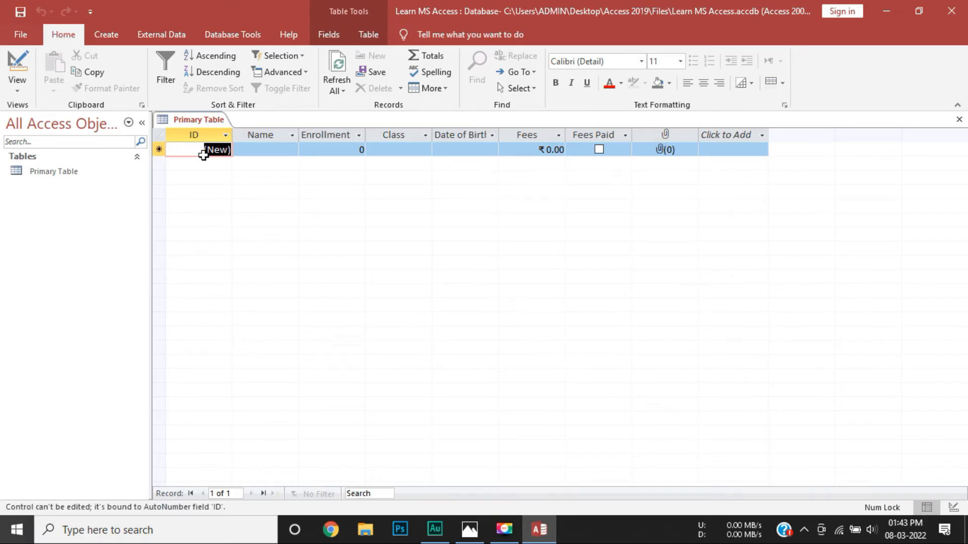
left_click(219, 150)
type("1")
key("ctrl+a")
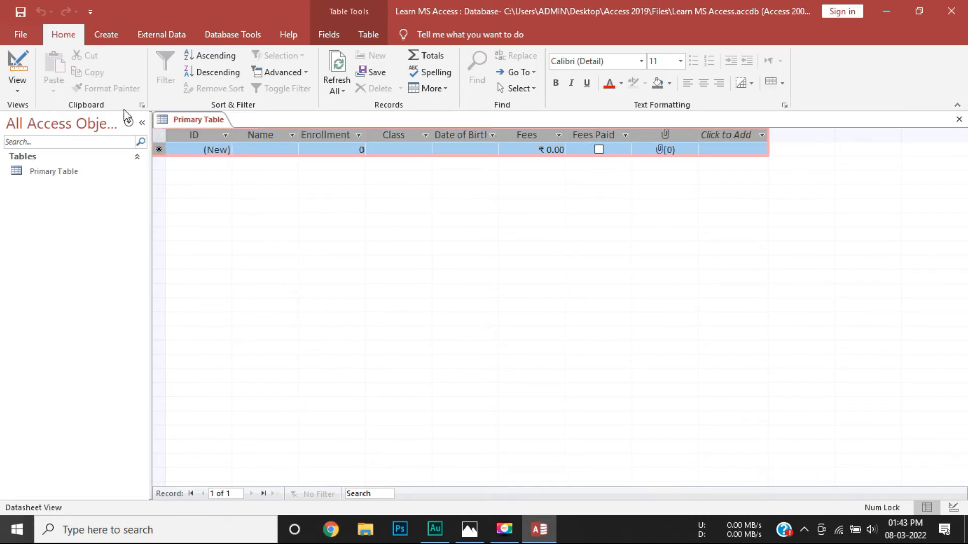
left_click(17, 65)
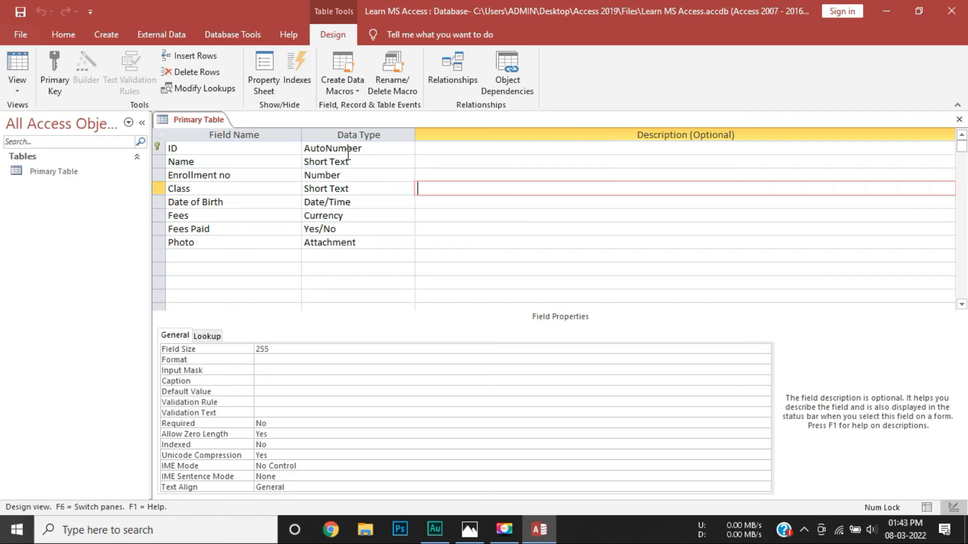
left_click(17, 65)
- Fill in the first record with the student's name, the enrollment number and Third as the class
left_click(269, 154)
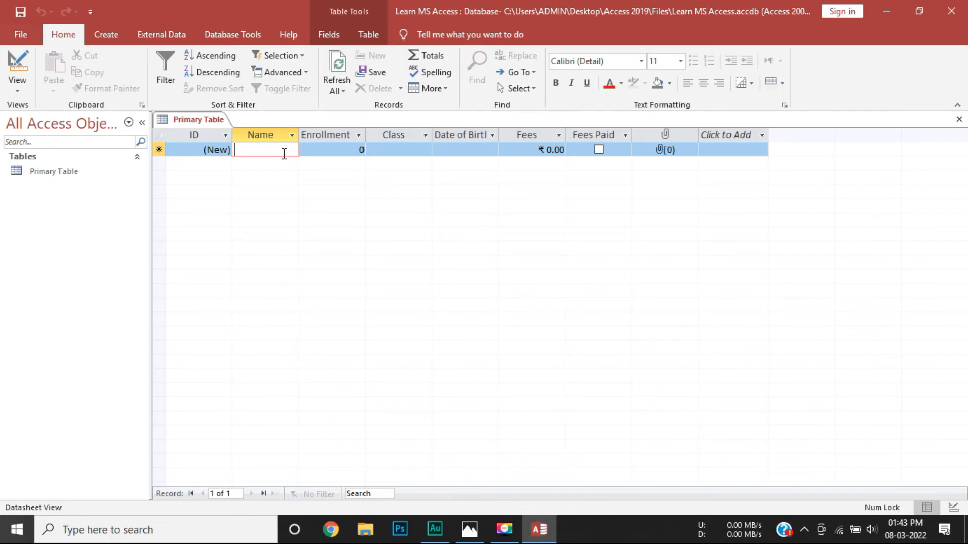
type("Sagar")
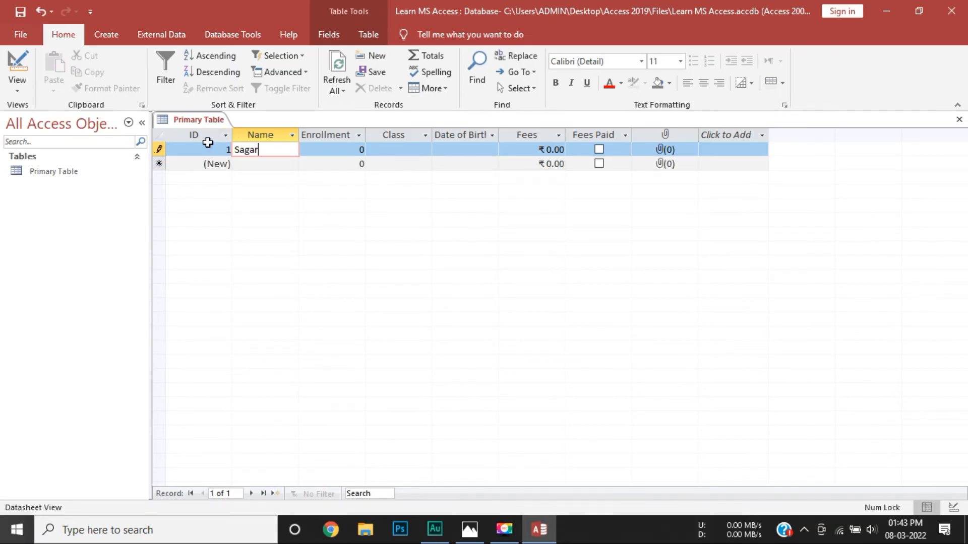
left_click(321, 150)
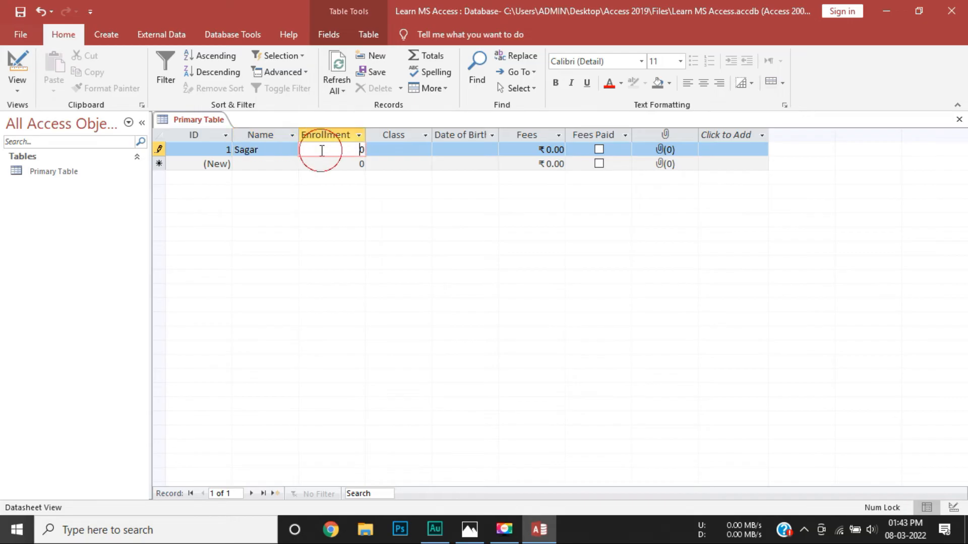
key("Delete")
type("123")
left_click(394, 149)
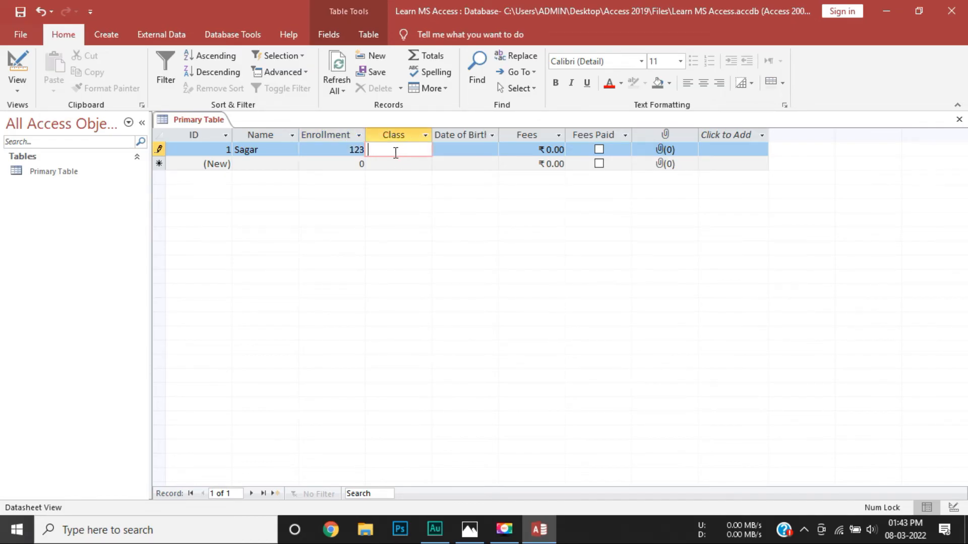
type("Third")
- Pick a date of birth for the first student from the date picker
left_click(445, 152)
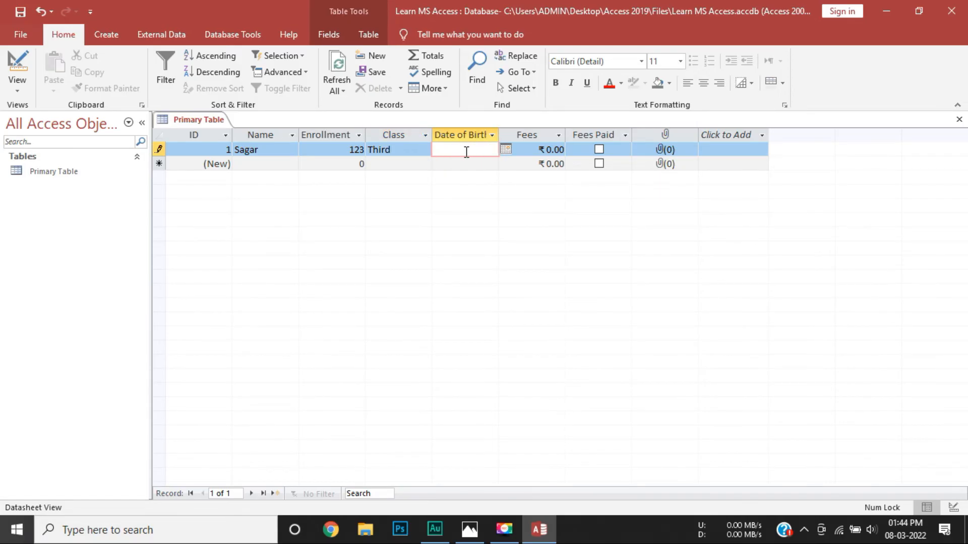
left_click(505, 151)
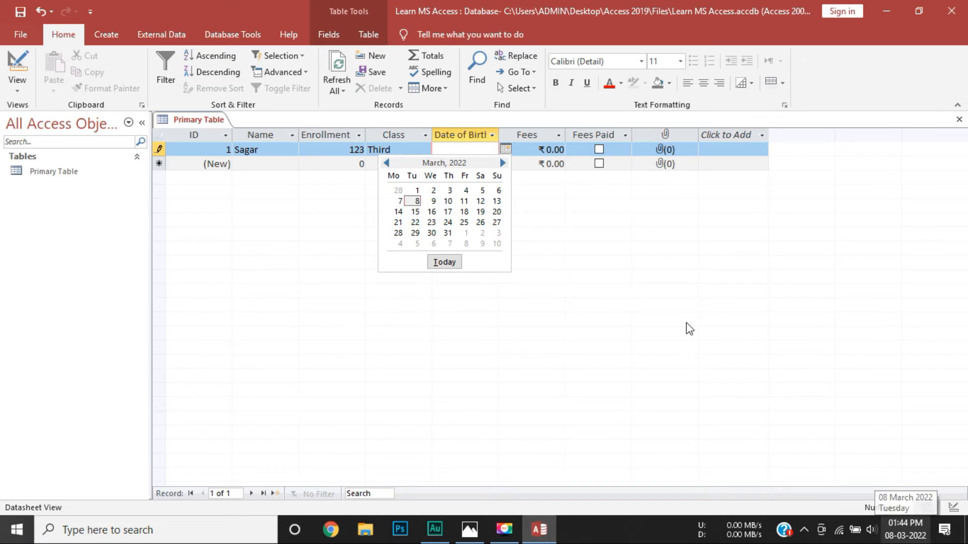
left_click(386, 163)
left_click(386, 163)
double_click(386, 163)
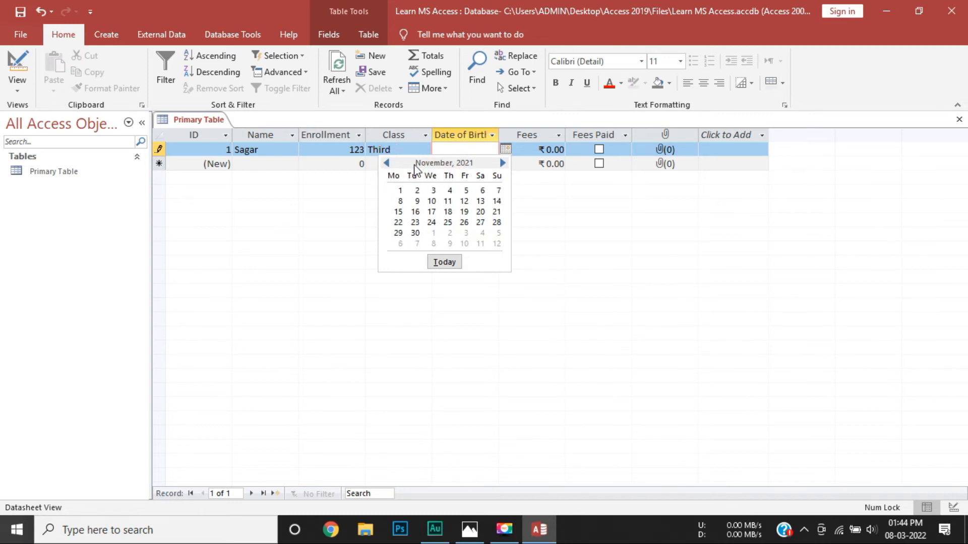
left_click(386, 162)
double_click(386, 163)
double_click(386, 163)
double_click(386, 163)
left_click(386, 163)
double_click(386, 163)
left_click(386, 163)
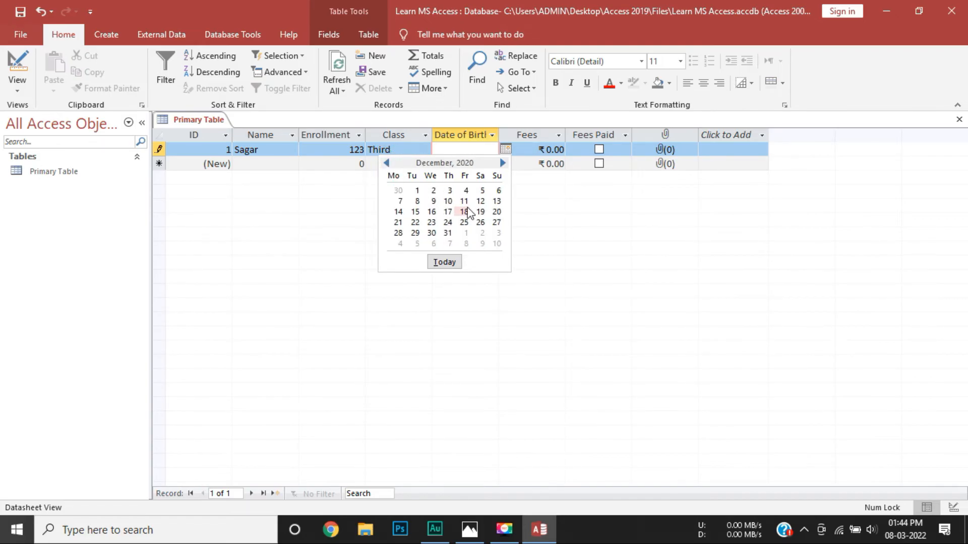
left_click(464, 212)
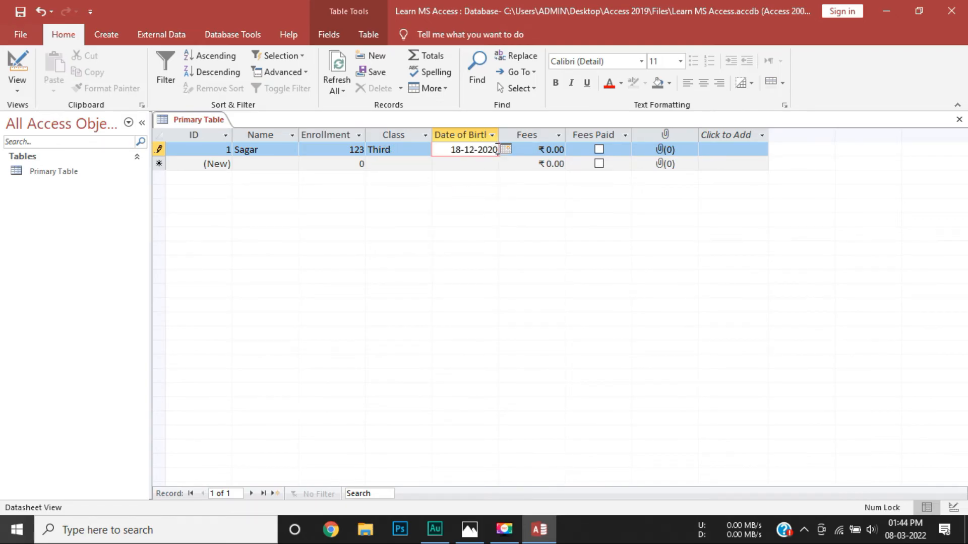
- Correct the year in the first student's date of birth
key("BackSpace")
key("BackSpace")
type("05")
- Enter 5050 as the Fees amount of the first record
left_click(535, 150)
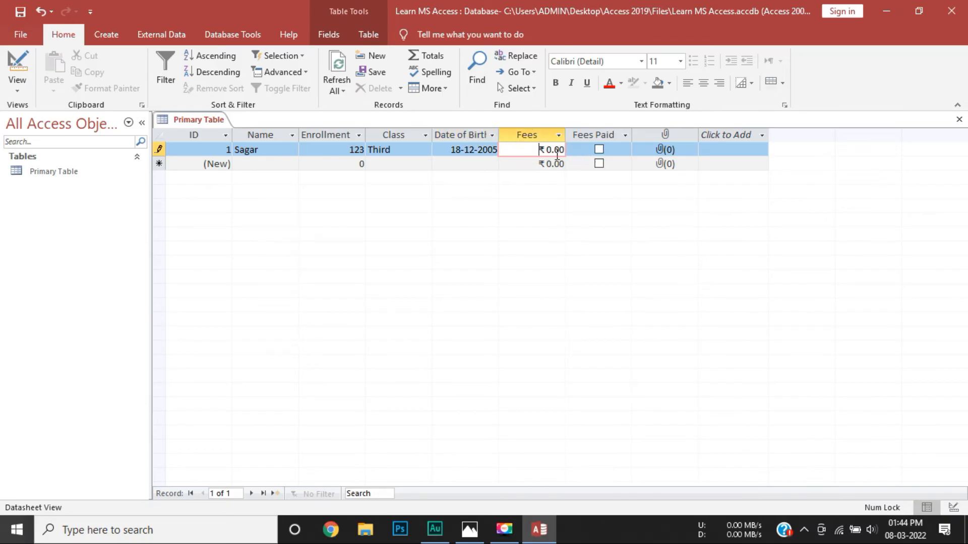
type("5")
key("BackSpace")
key("Right")
type("50")
left_click(559, 183)
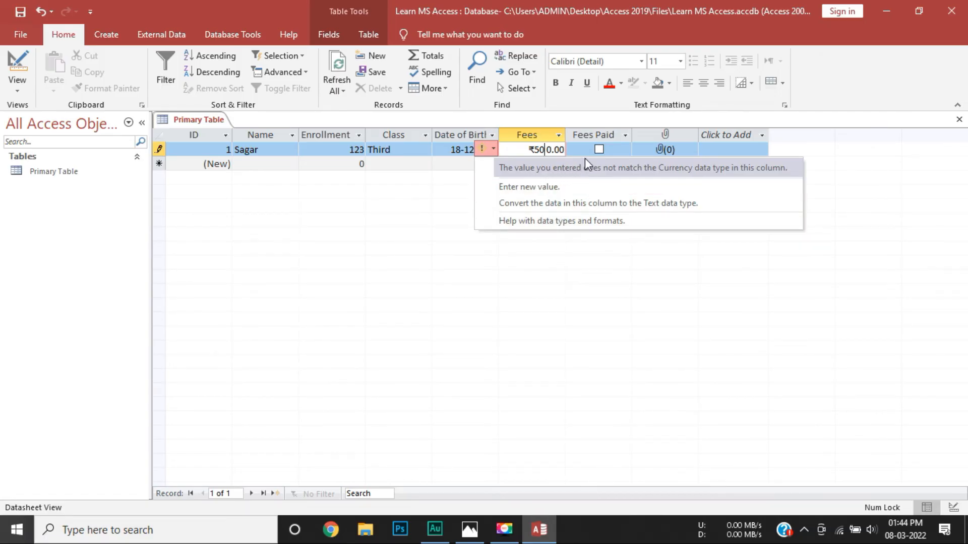
left_click(545, 156)
type("5")
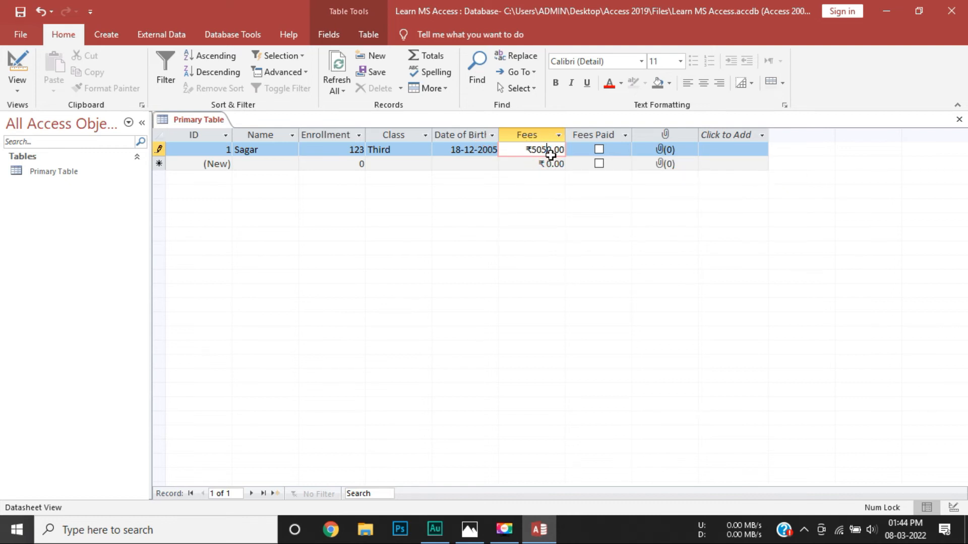
key("Tab")
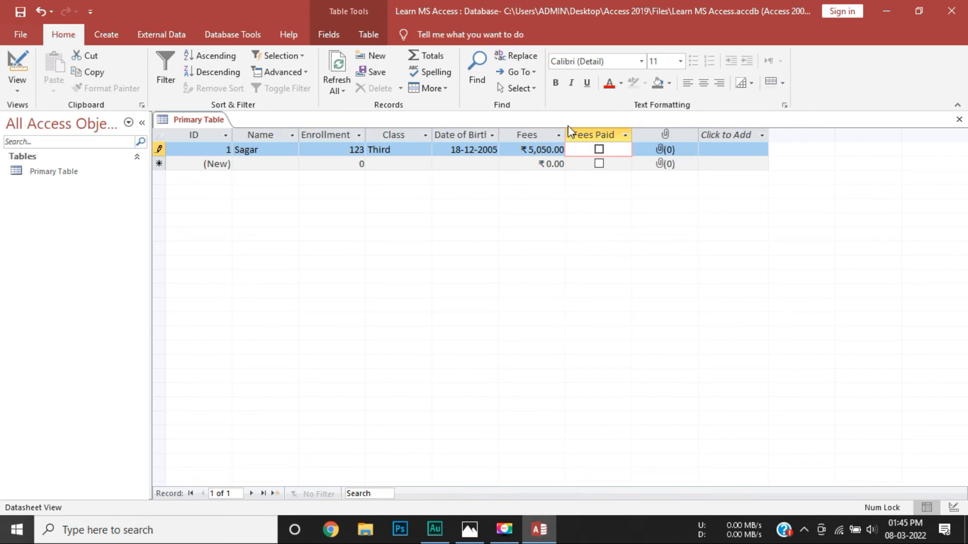
- Replace the Fees amount of the first record with 500
left_click(551, 154)
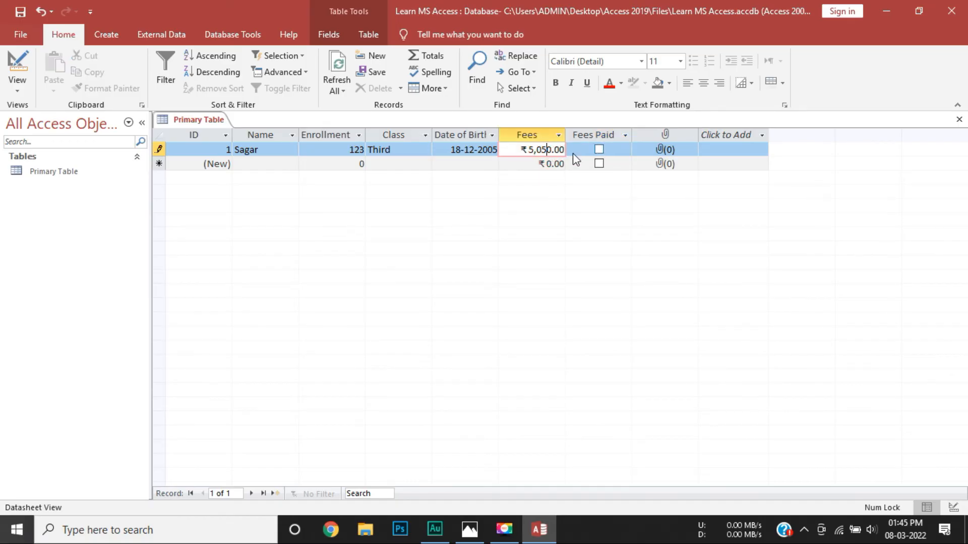
left_click(563, 151)
left_click_drag(563, 150, 533, 157)
type("500")
key("Tab")
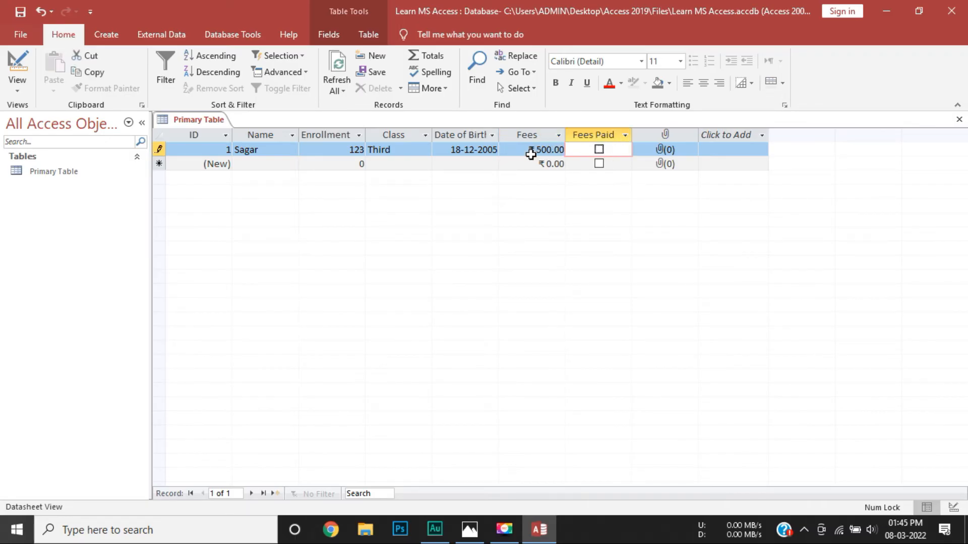
left_click(531, 151)
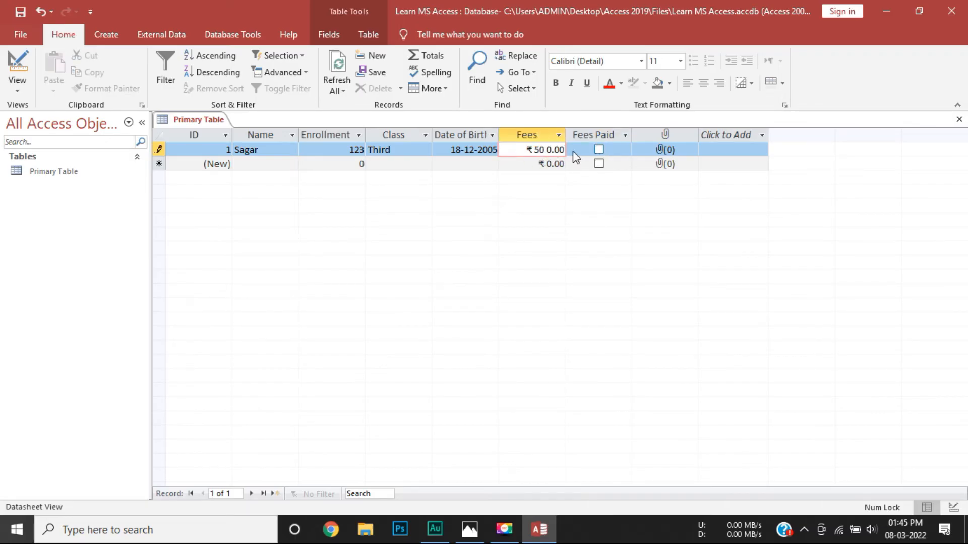
- Remove the stray space from the first record's Fees amount so the entry is 500.00
left_click(561, 166)
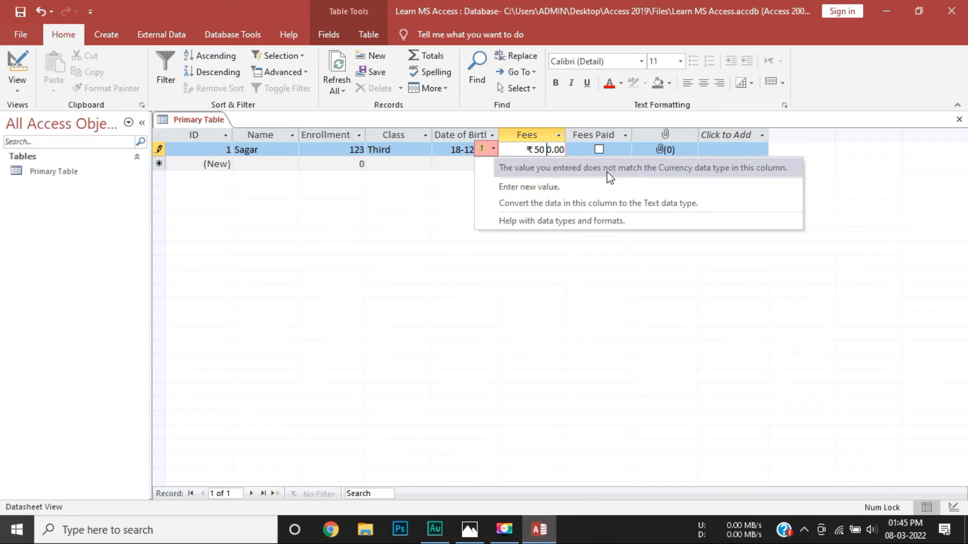
left_click(549, 153)
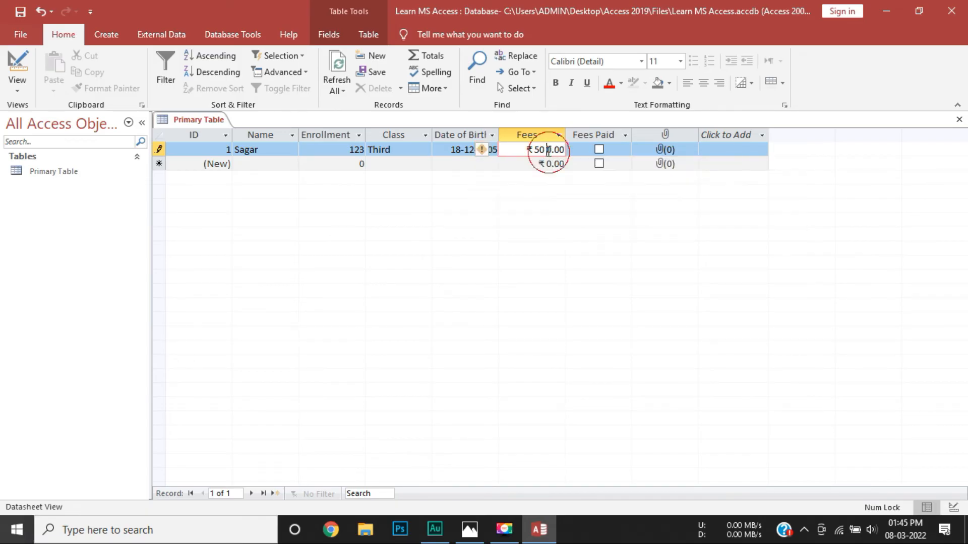
key("BackSpace")
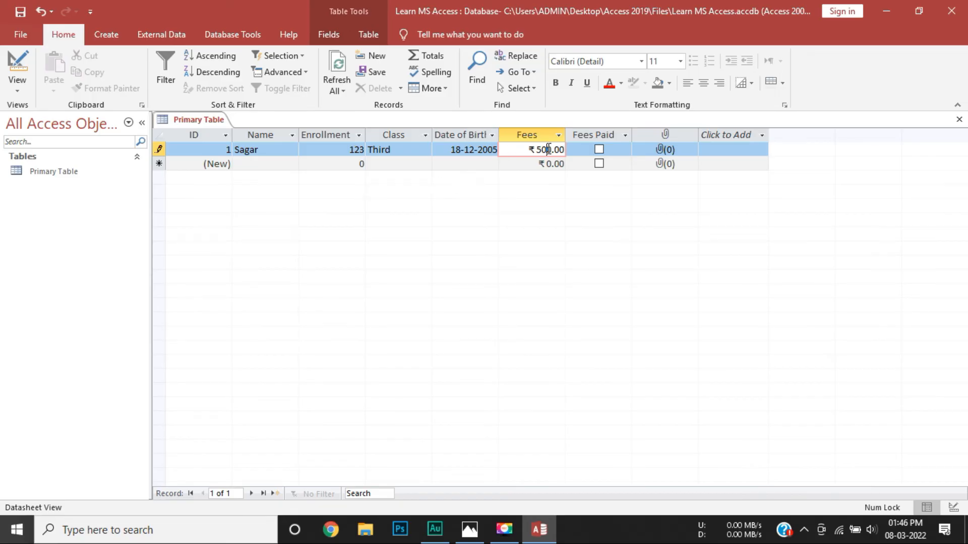
key("Tab")
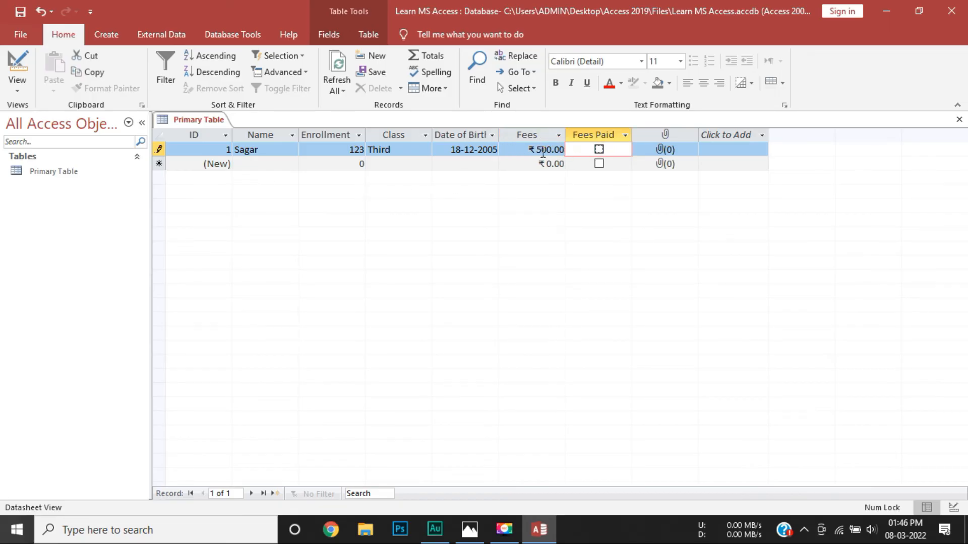
- Mark Fees Paid as Yes for the first student record
left_click(598, 150)
left_click(610, 149)
left_click(609, 153)
- Attach the image 01.jpg from the Thumbnail folder inside Access 2019 to the first record's attachment field
left_click(667, 149)
left_click(660, 151)
double_click(666, 150)
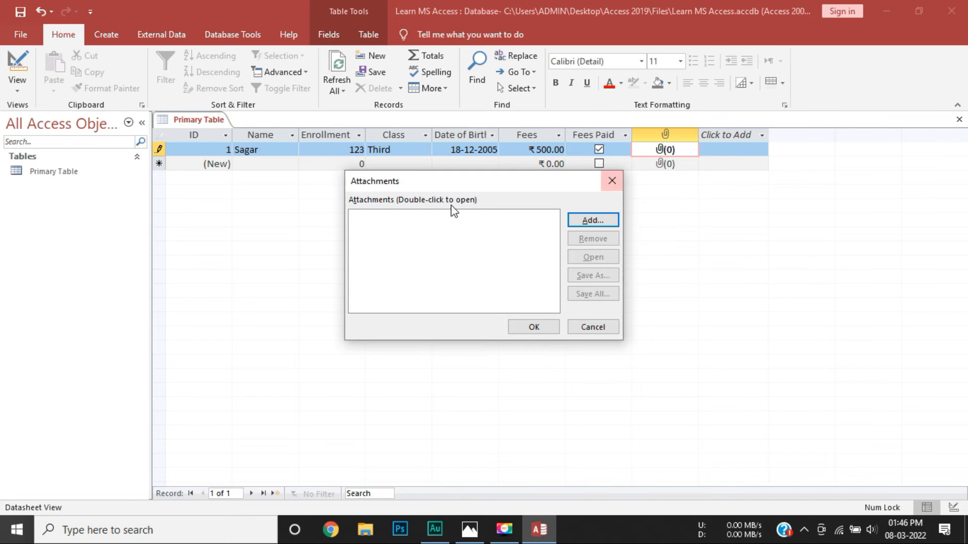
left_click_drag(406, 182, 424, 159)
left_click(610, 198)
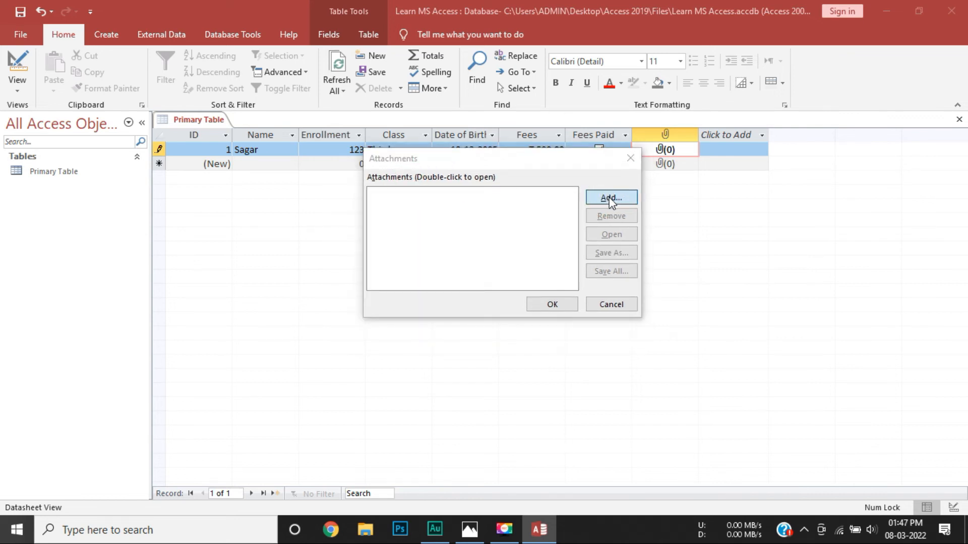
scroll(434, 295, "up", 1)
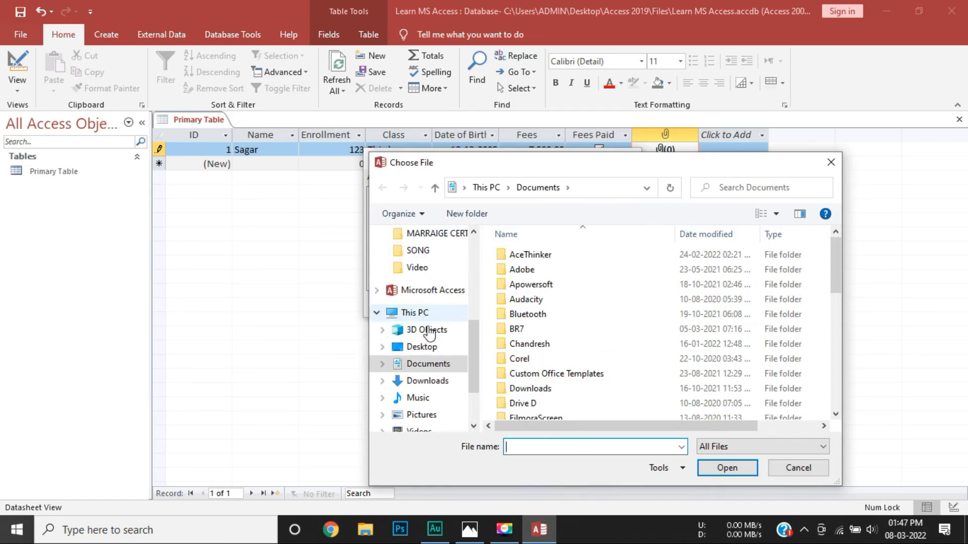
scroll(469, 360, "up", 2)
scroll(470, 369, "down", 2)
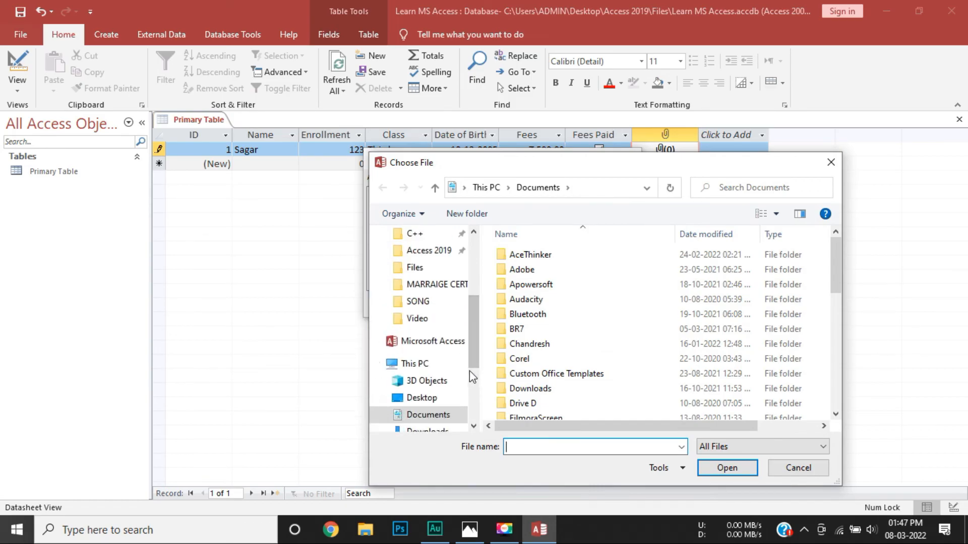
scroll(447, 362, "up", 2)
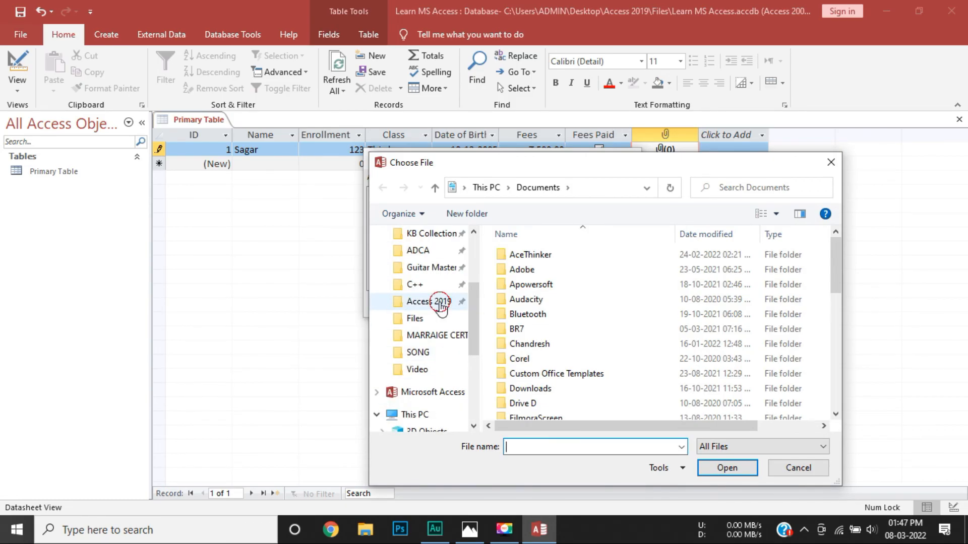
left_click(442, 304)
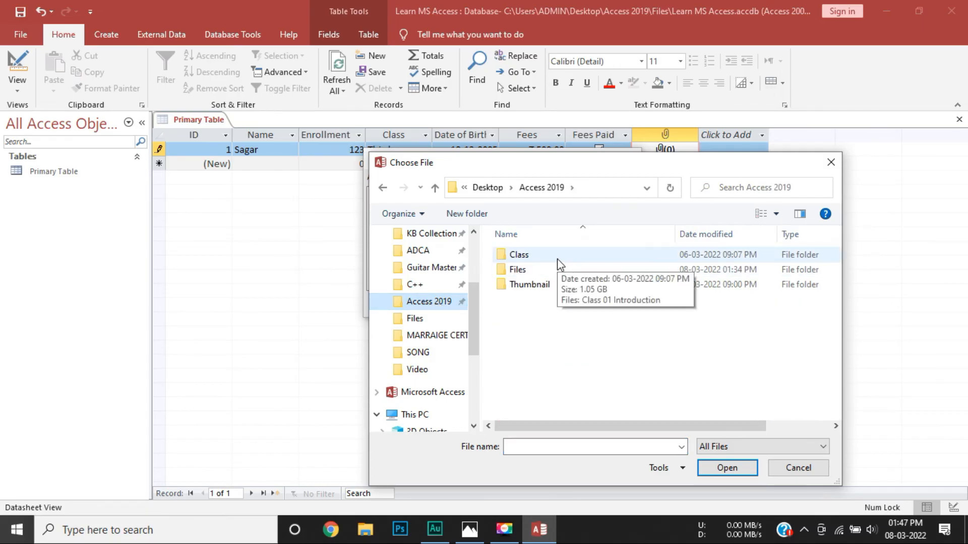
double_click(552, 285)
double_click(513, 274)
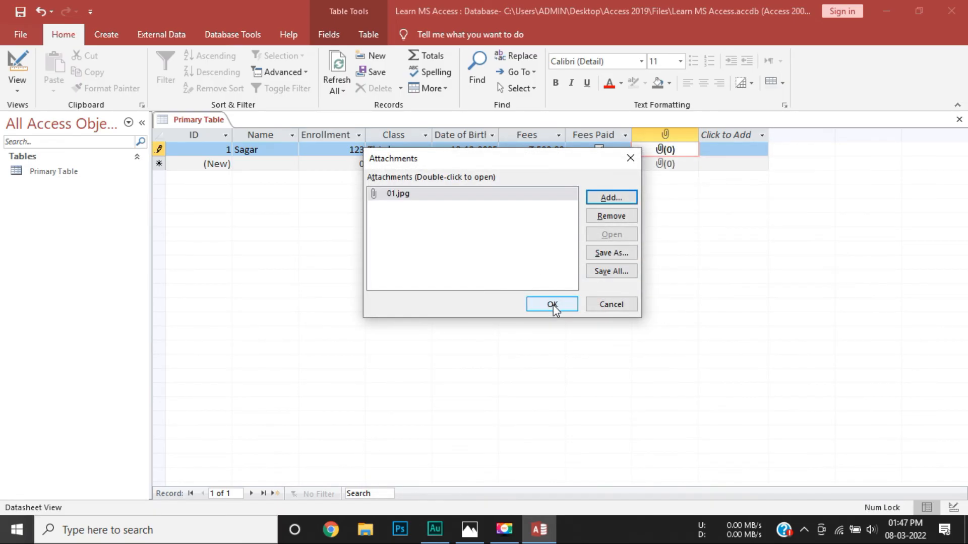
left_click(553, 305)
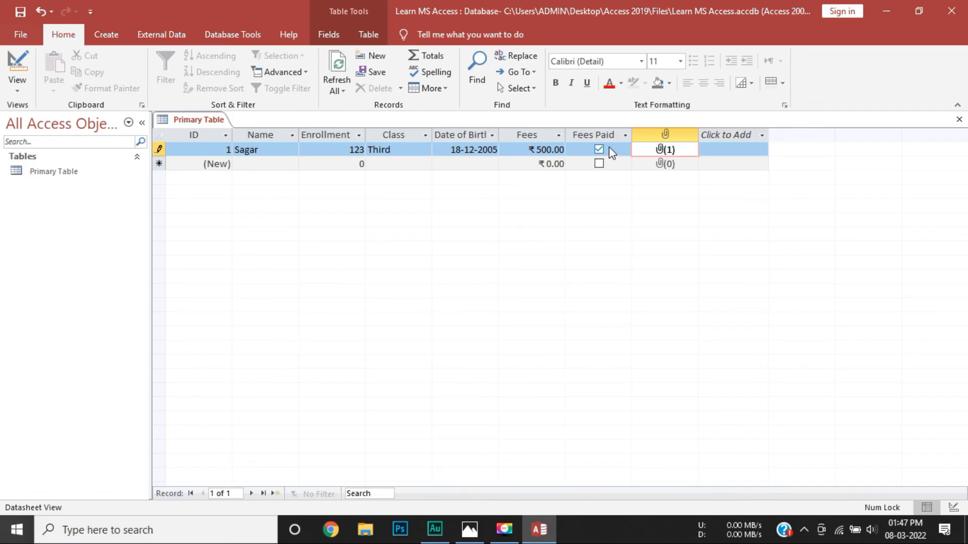
- Review the table's field list in Design View and return to Datasheet View
left_click(668, 206)
left_click(17, 66)
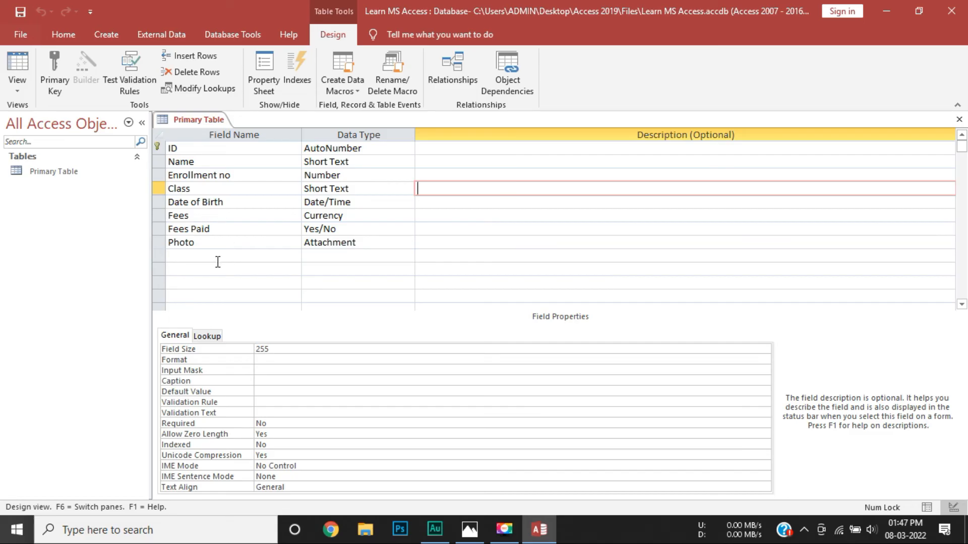
left_click(17, 71)
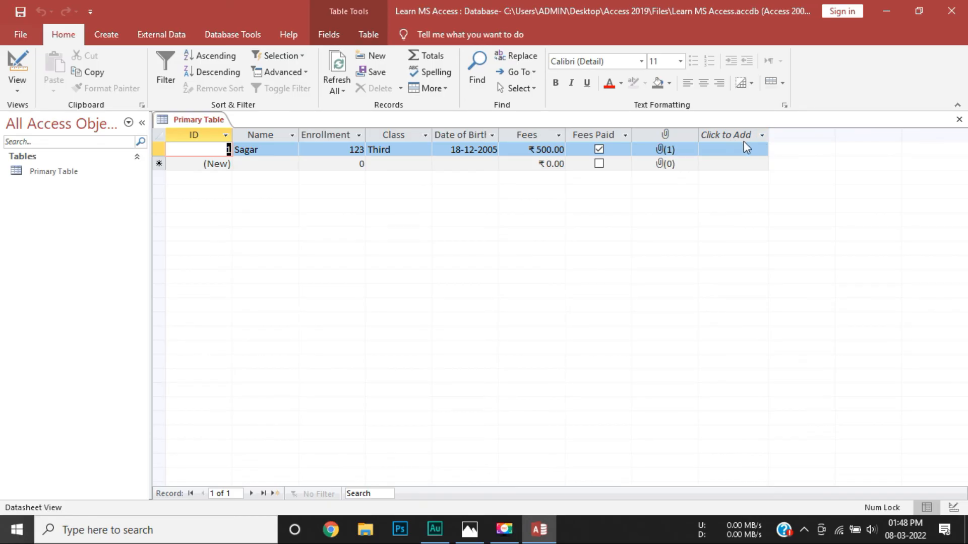
- Add a Number field named Tuition Fees after the attachment column in the datasheet
left_click(762, 136)
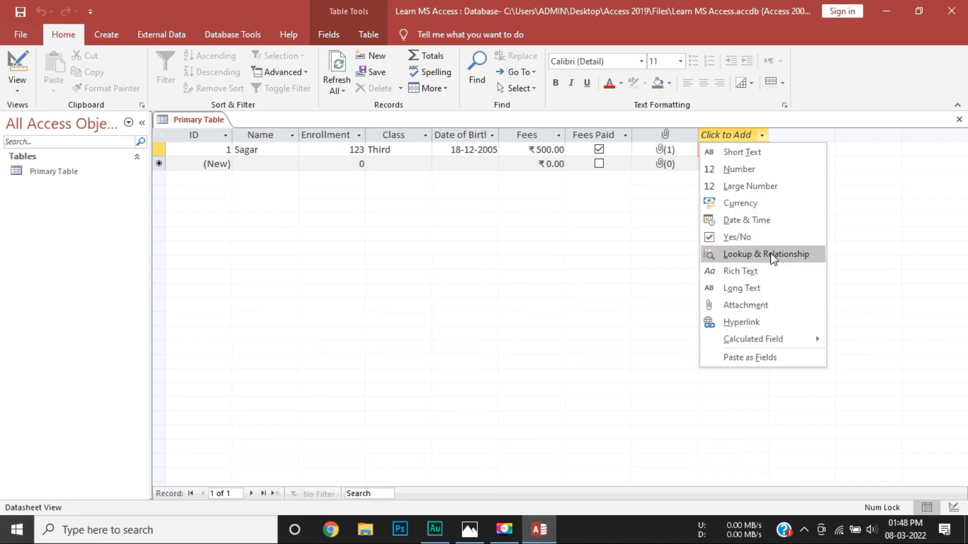
left_click(740, 170)
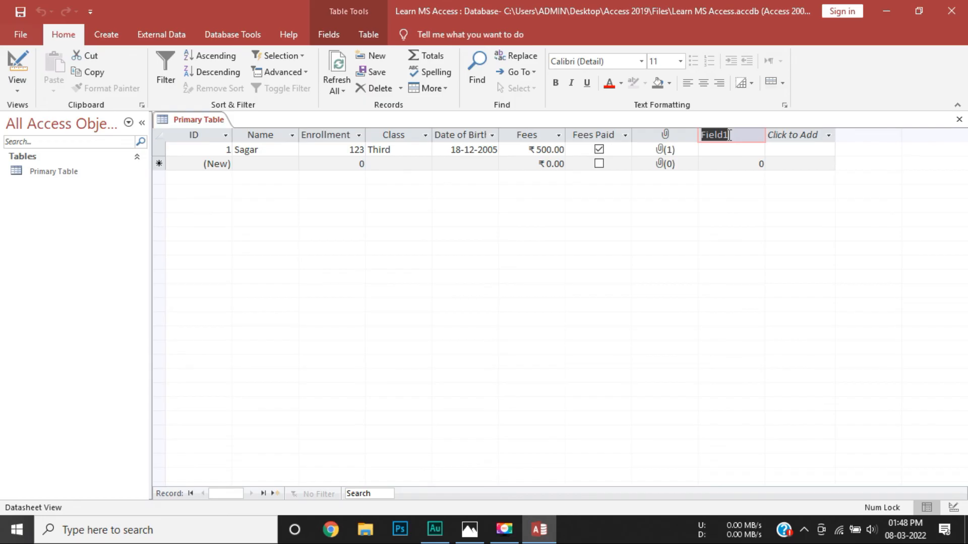
type("Tuition")
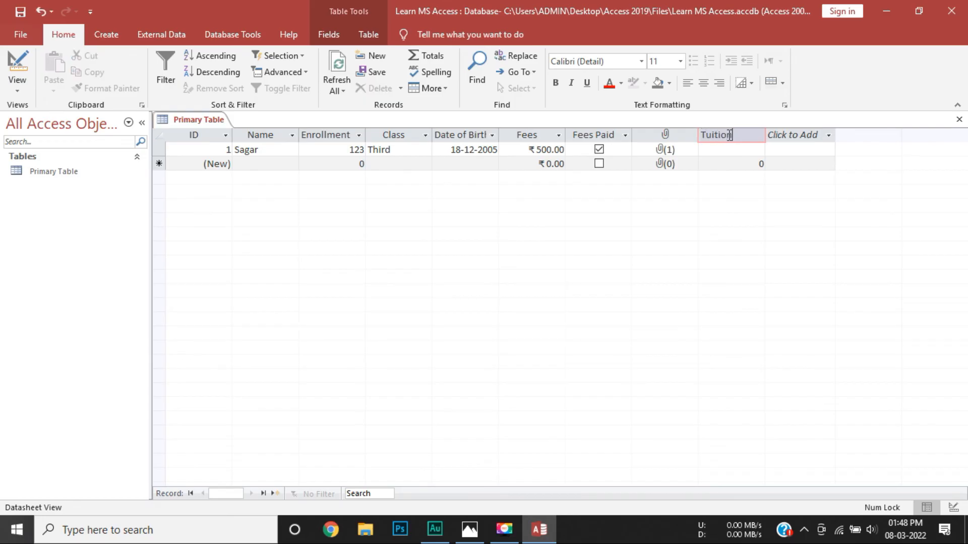
type(" Fees")
key("Return")
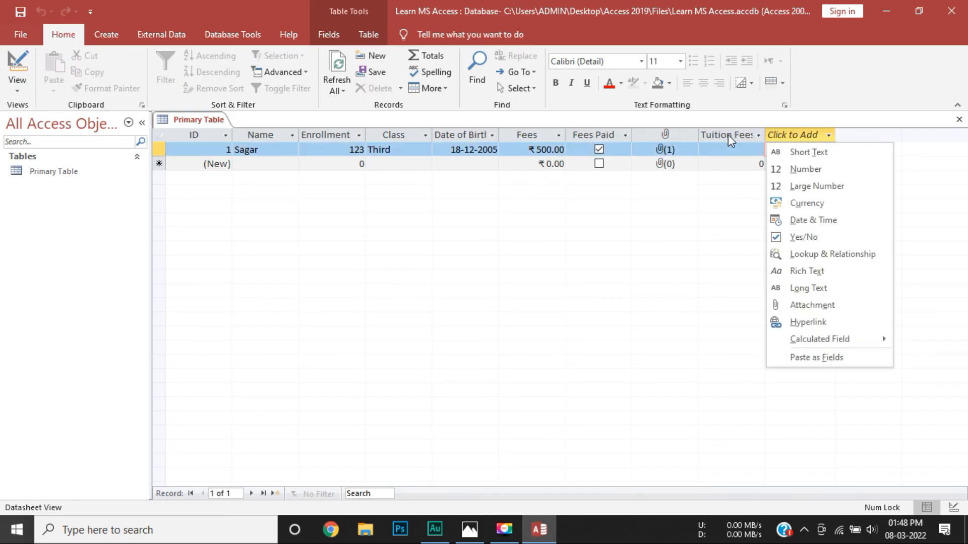
left_click(735, 194)
- Enter 450 as the Tuition Fees amount of the first record
left_click(732, 149)
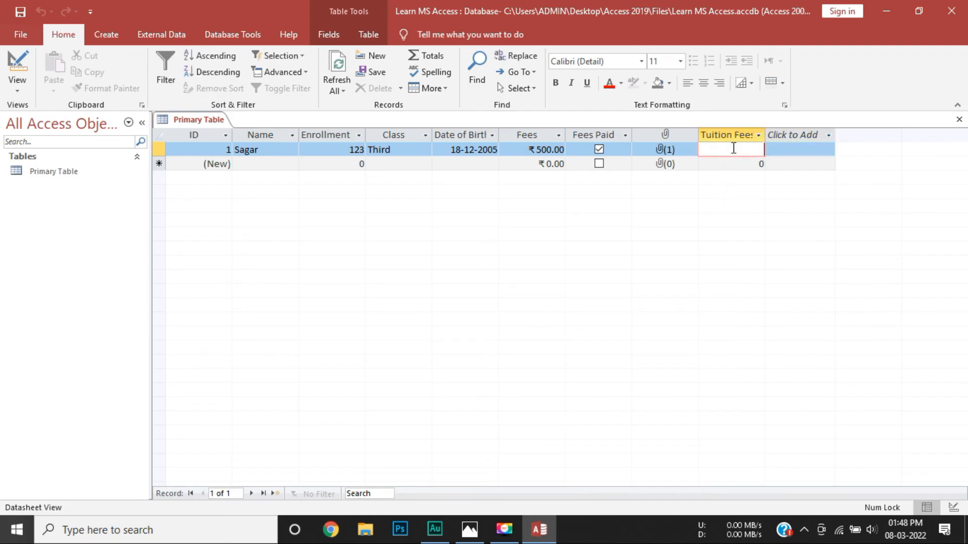
left_click(757, 135)
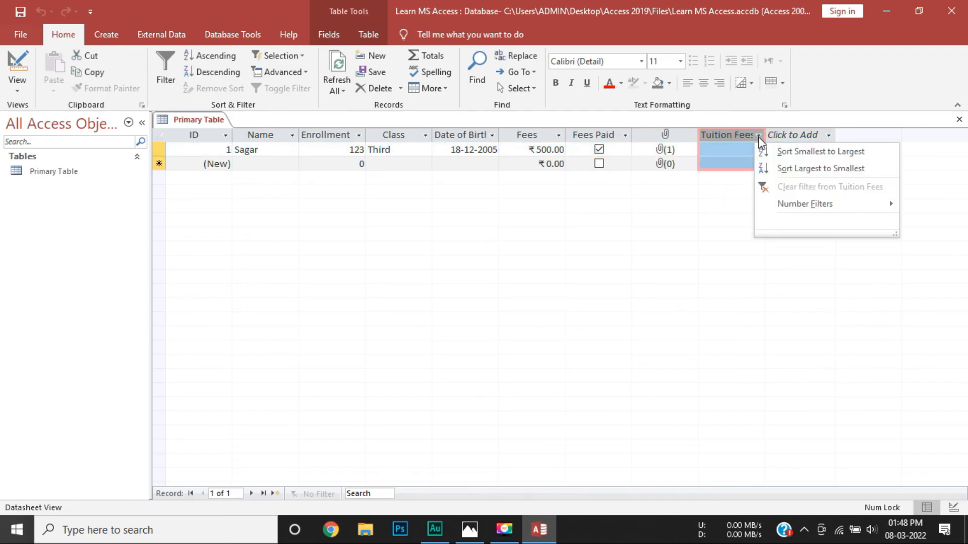
left_click(739, 147)
left_click(739, 150)
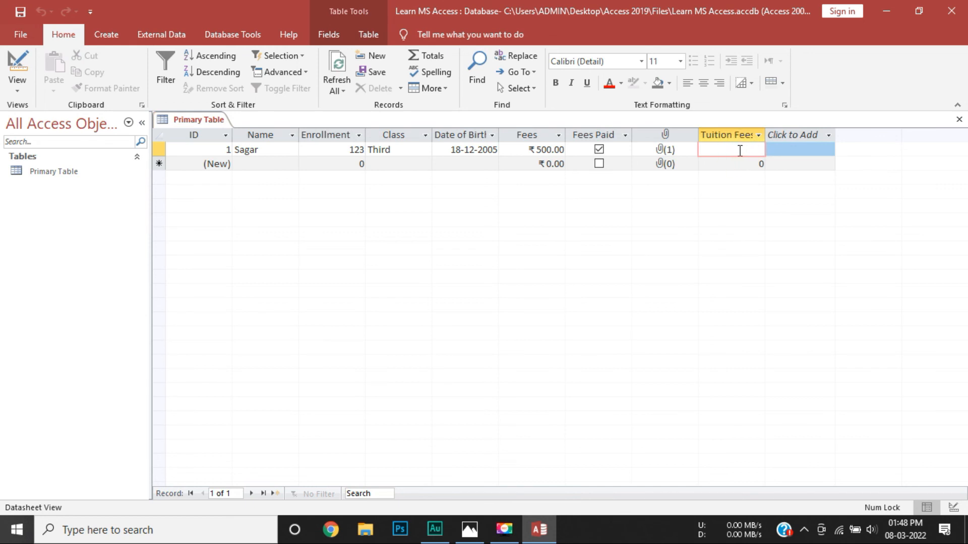
type("450")
key("Return")
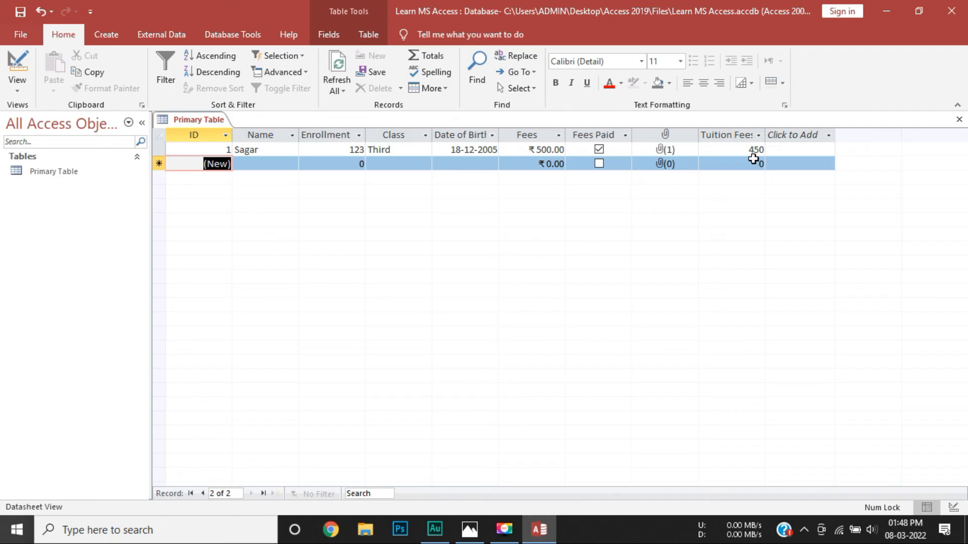
- Change the Tuition Fees field's data type to Currency in Design View, save the table and return to Datasheet View
left_click(10, 82)
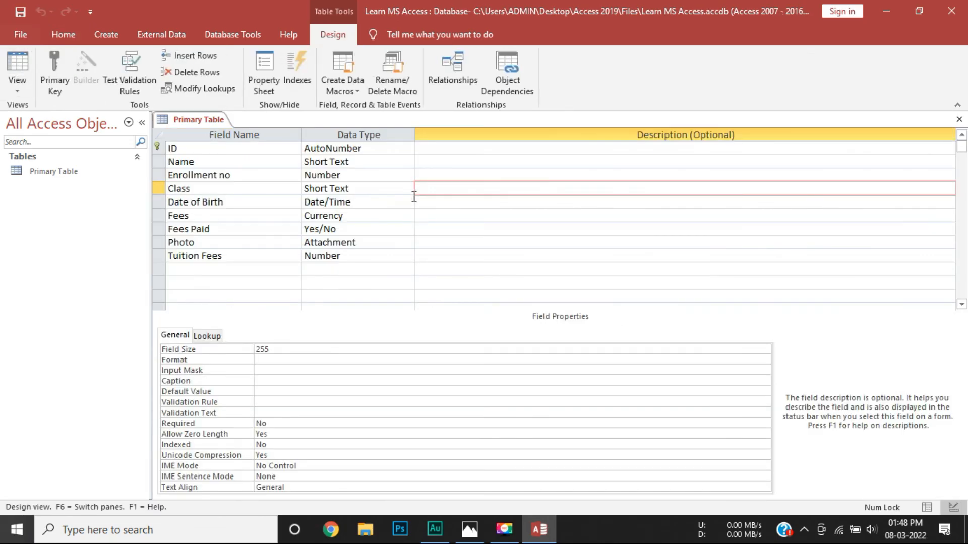
left_click(325, 255)
left_click(409, 256)
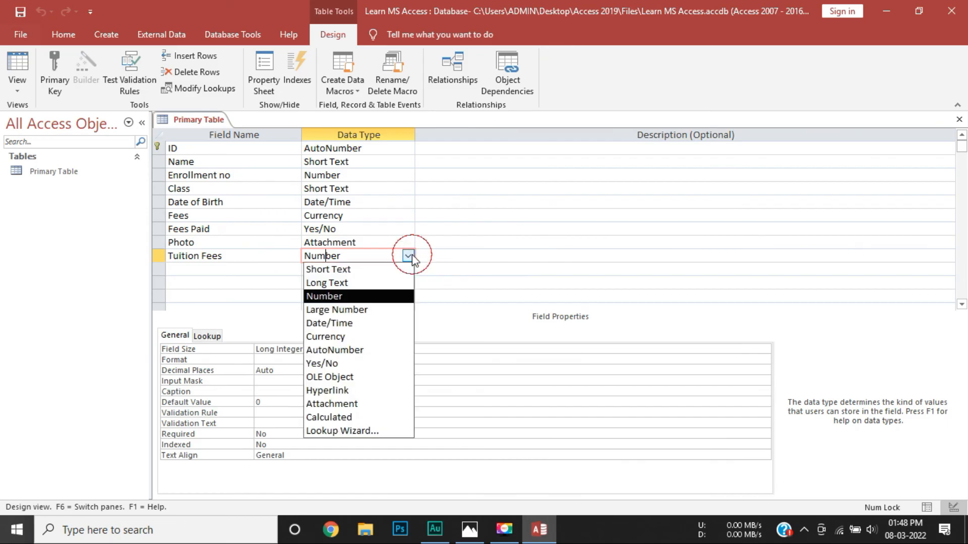
left_click(328, 336)
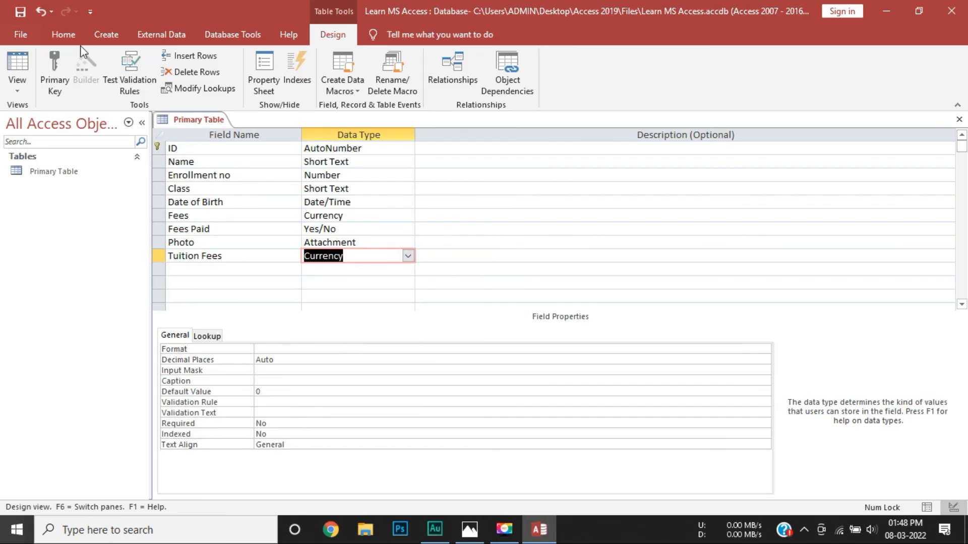
left_click(17, 65)
left_click(456, 308)
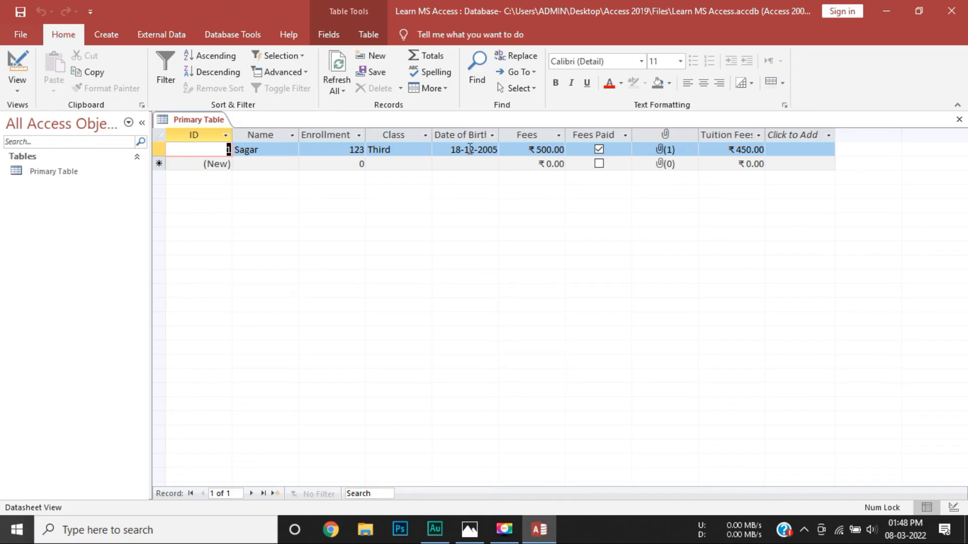
- Add a Yes/No field named Tuition fees paid and tick it for the first record
left_click(802, 132)
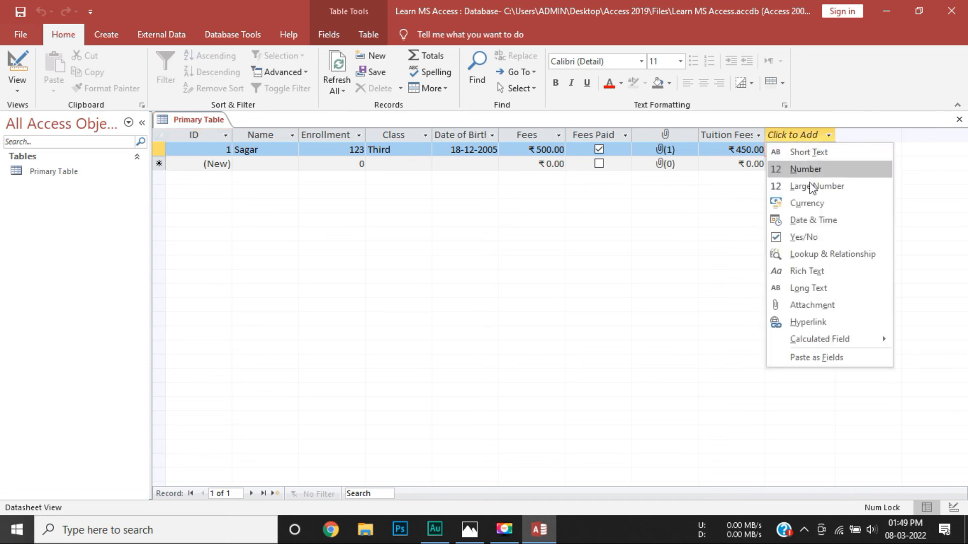
left_click(806, 240)
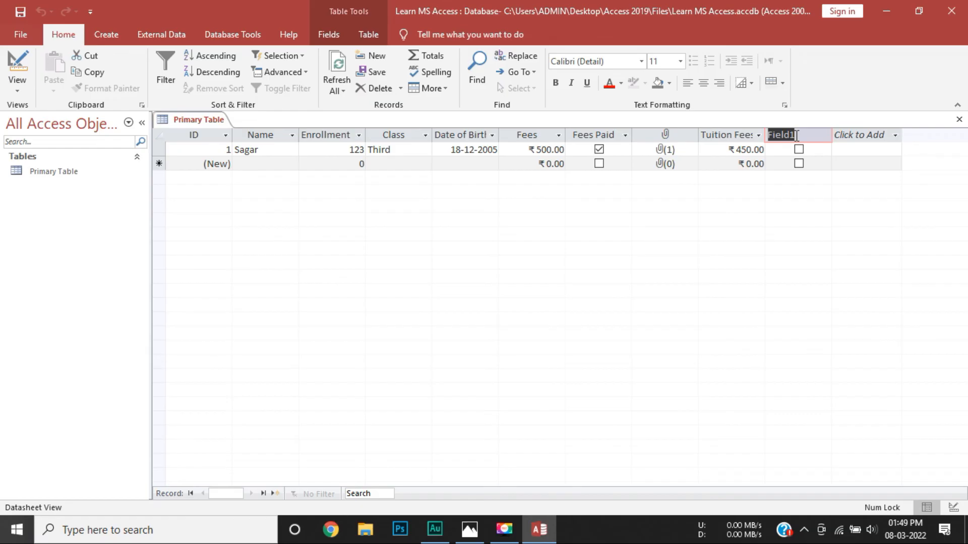
type("Tuition")
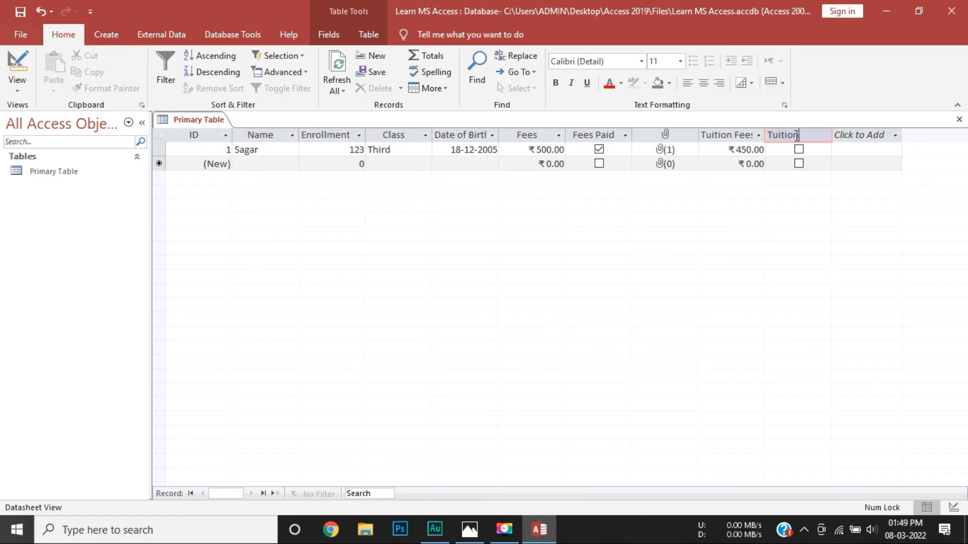
type(" fees paid")
left_click(858, 136)
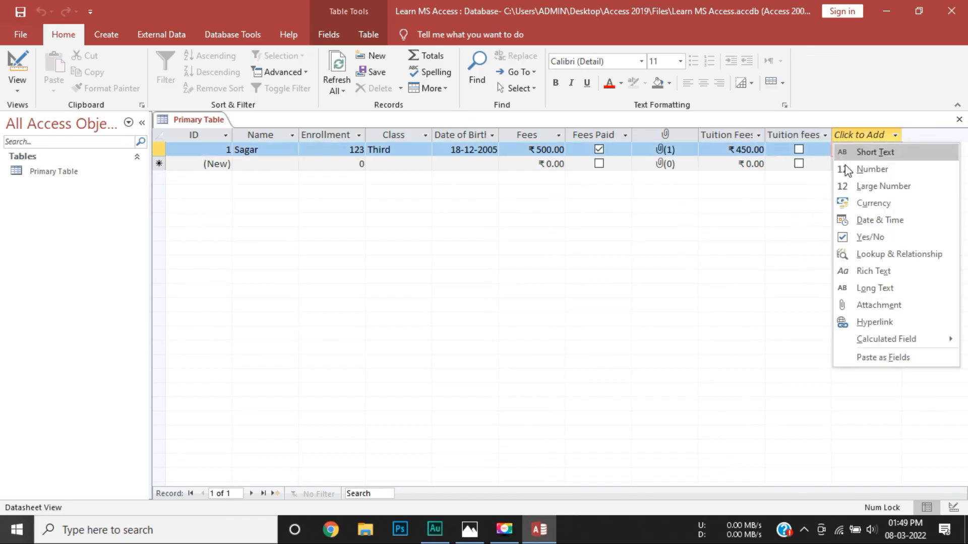
left_click(808, 150)
left_click(798, 150)
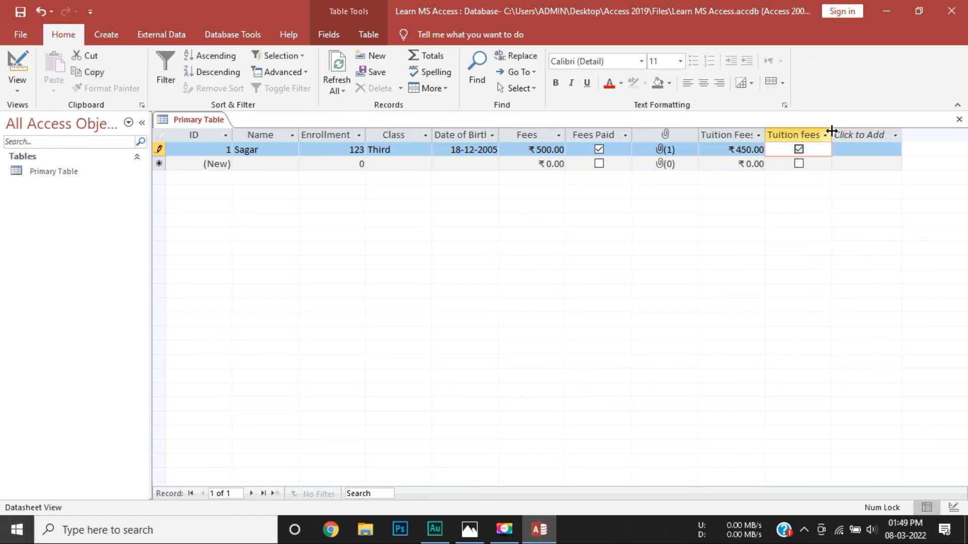
- Widen the Tuition fees paid column enough to fit its full heading
left_click_drag(841, 131, 867, 131)
left_click(872, 131)
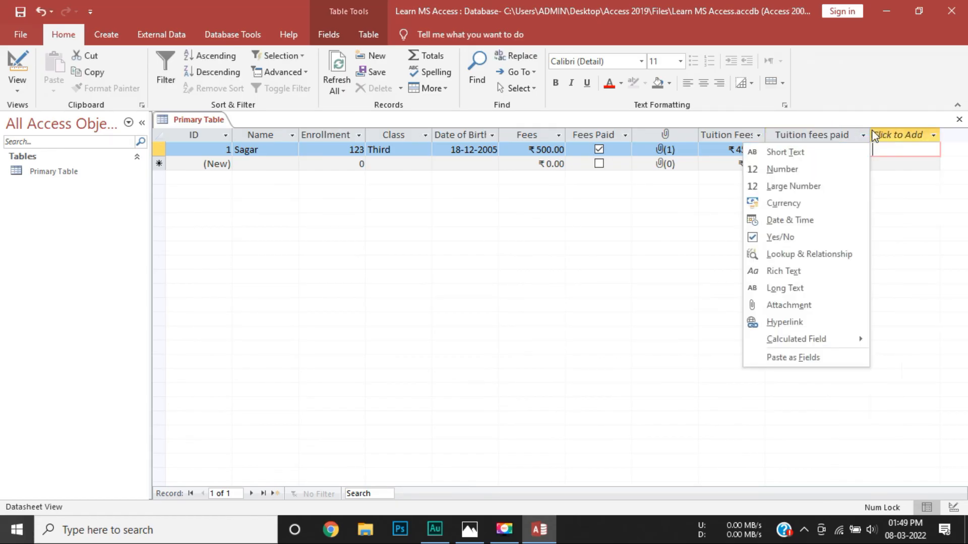
left_click(589, 220)
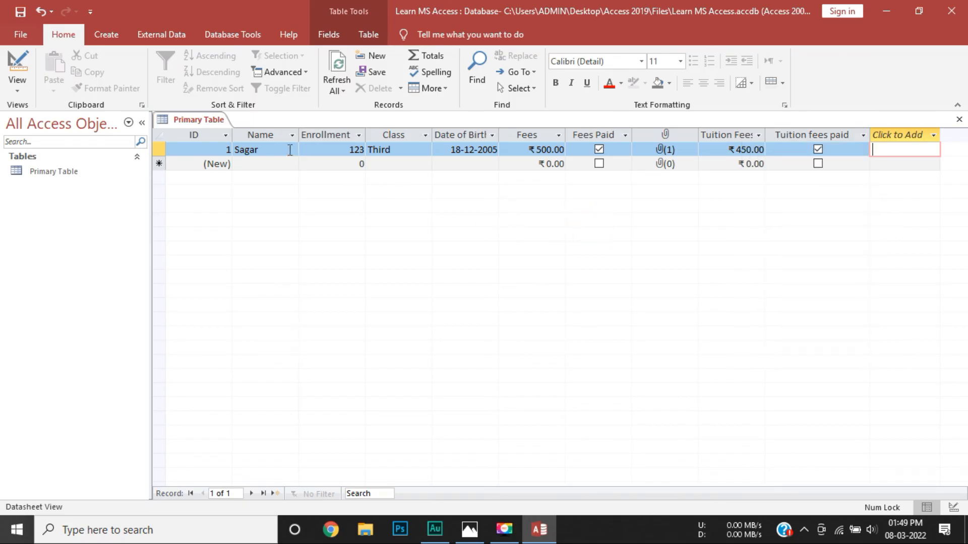
- Narrow the ID column, widen the Name column and slightly narrow the Enrollment column
left_click_drag(228, 132, 197, 132)
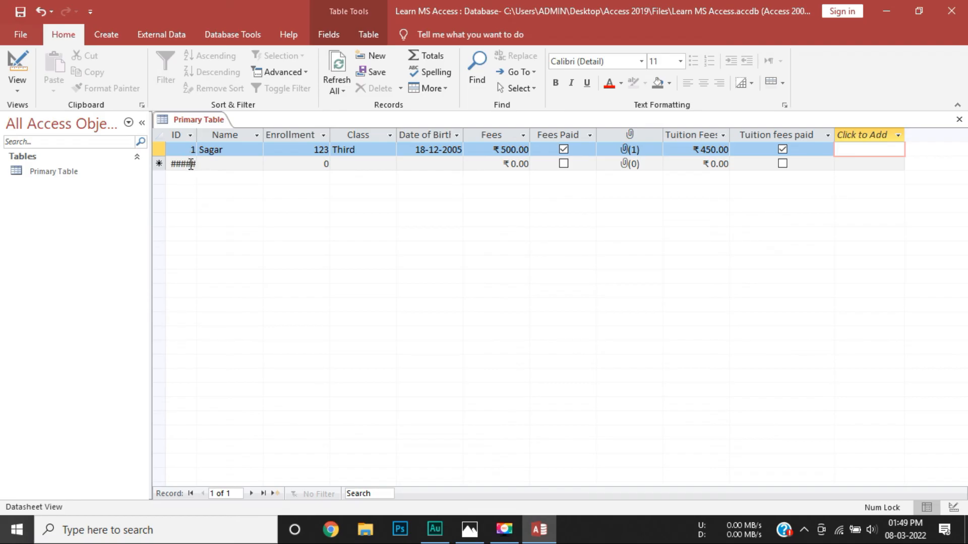
left_click_drag(263, 131, 297, 132)
mouse_move(361, 133)
left_mouse_down()
mouse_move(352, 133)
mouse_move(361, 131)
left_mouse_up()
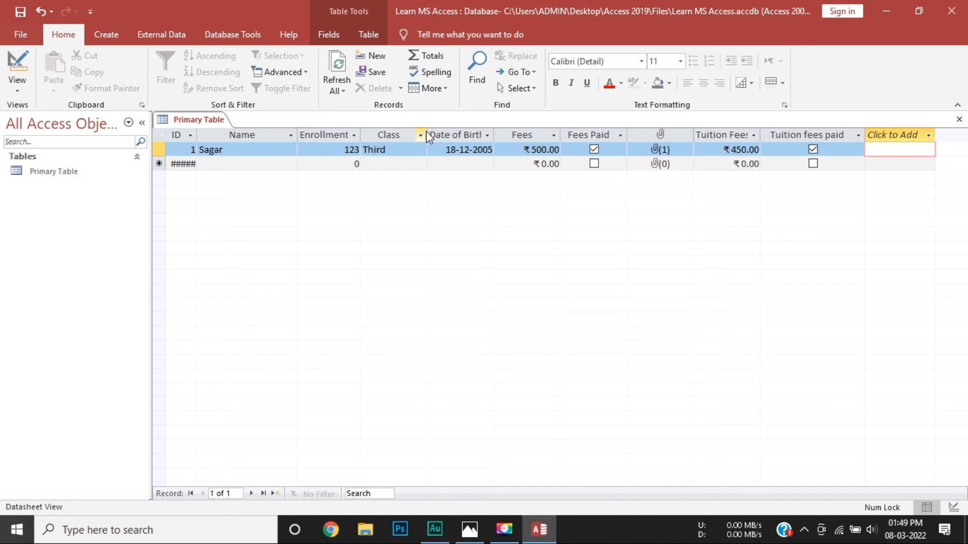
- Narrow the Class, Fees, Fees Paid and attachment columns so they sit closer to their contents
left_click_drag(427, 132, 414, 132)
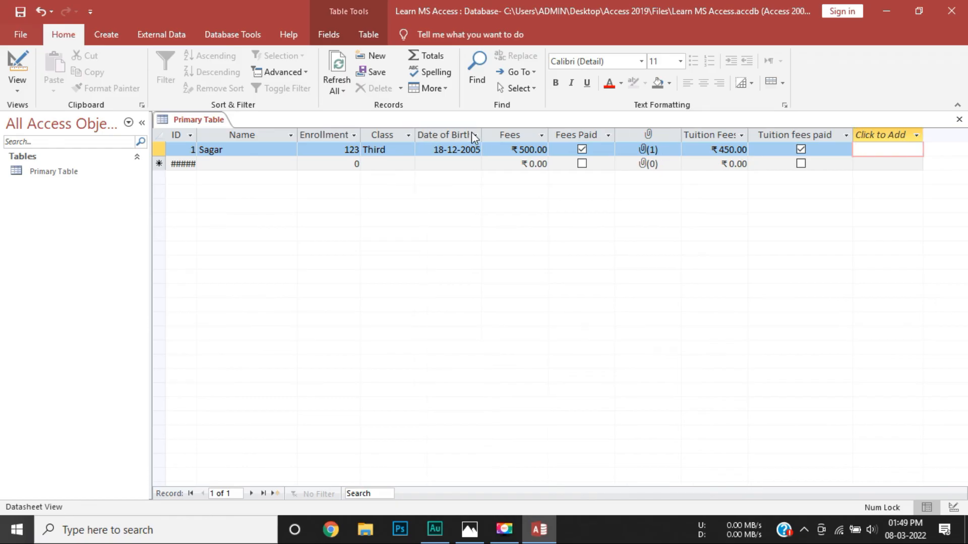
left_click_drag(549, 134, 538, 133)
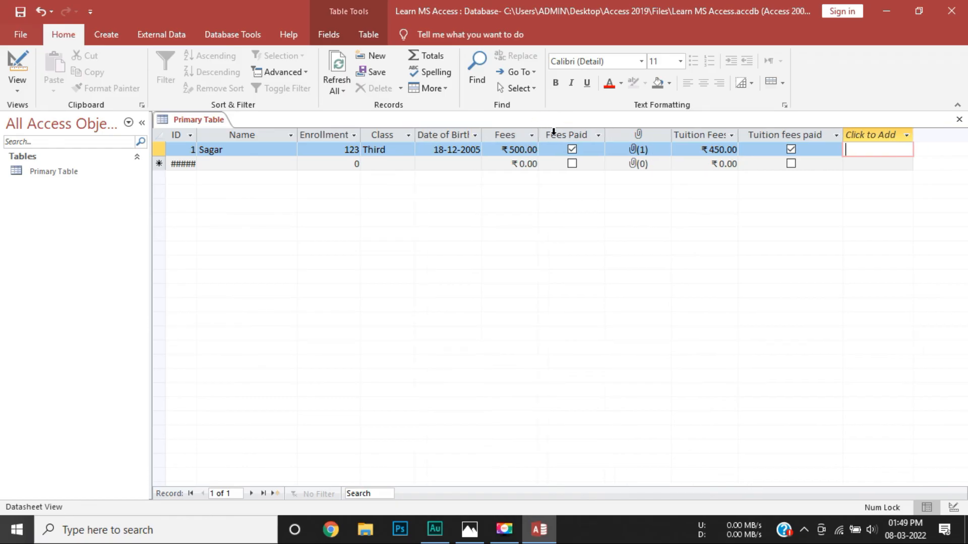
left_click_drag(605, 133, 650, 132)
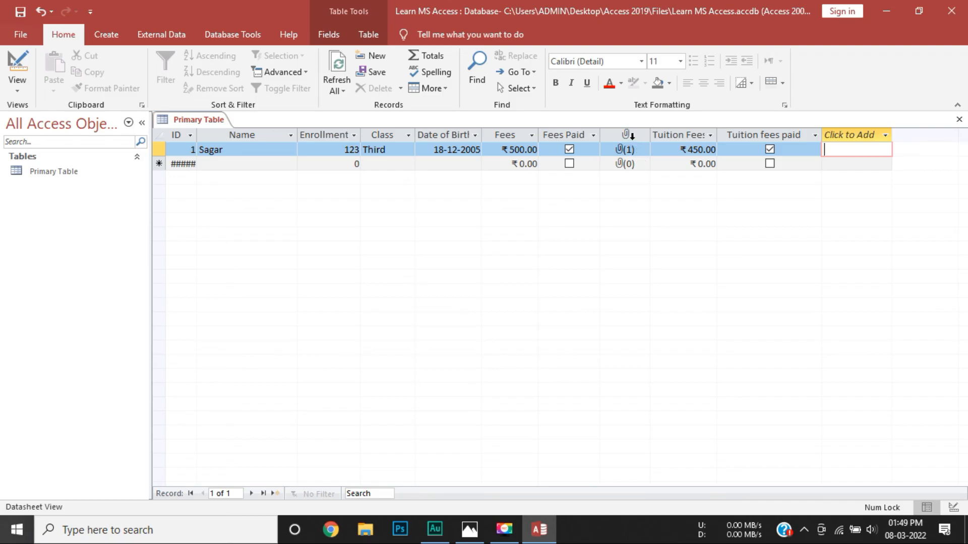
left_click_drag(650, 133, 642, 133)
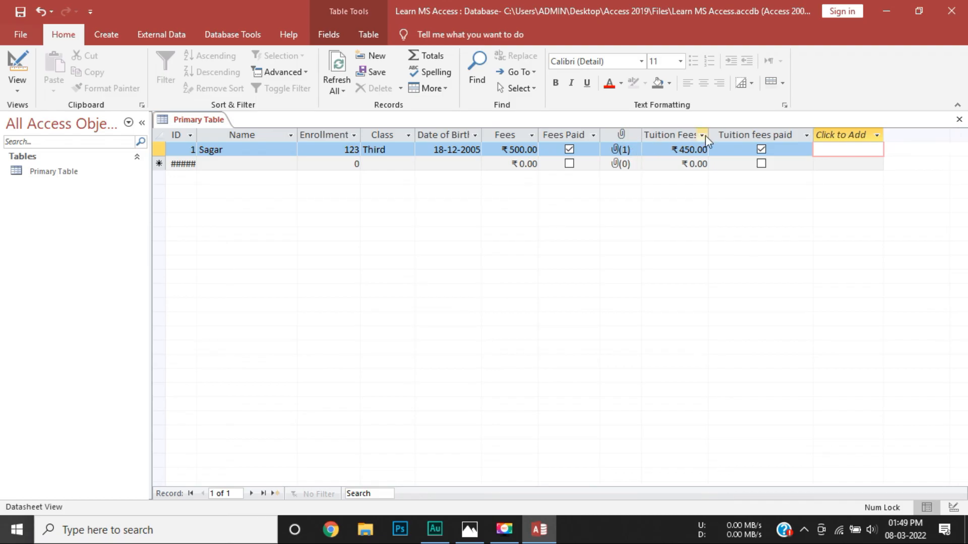
- Widen the Tuition Fees column slightly to fit its full heading and narrow the Tuition fees paid column
left_click_drag(710, 131, 718, 133)
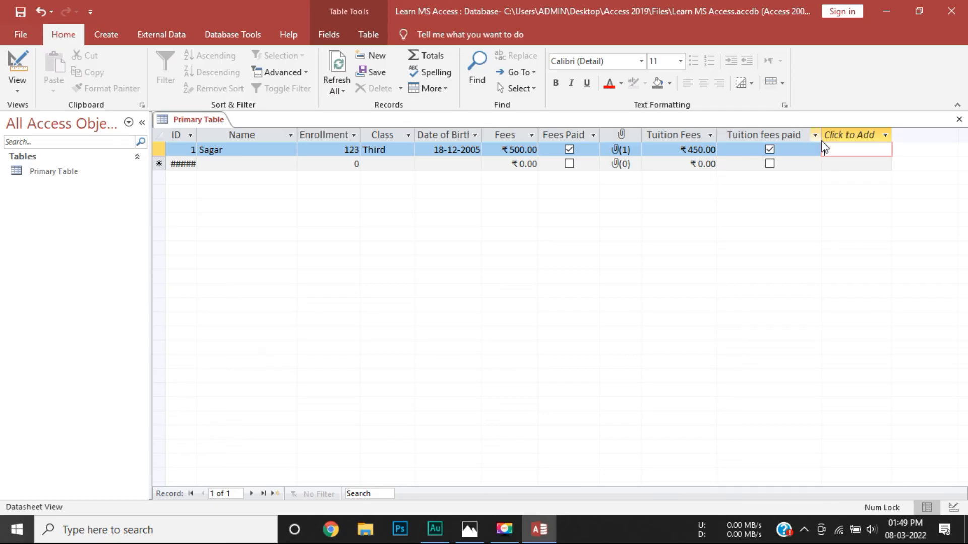
left_click(819, 134)
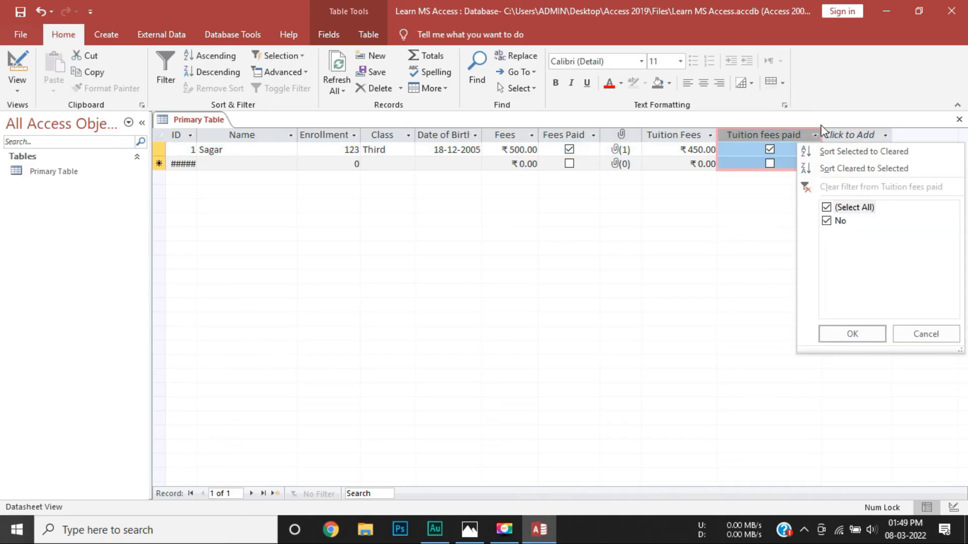
left_click(820, 126)
left_click_drag(825, 133, 792, 134)
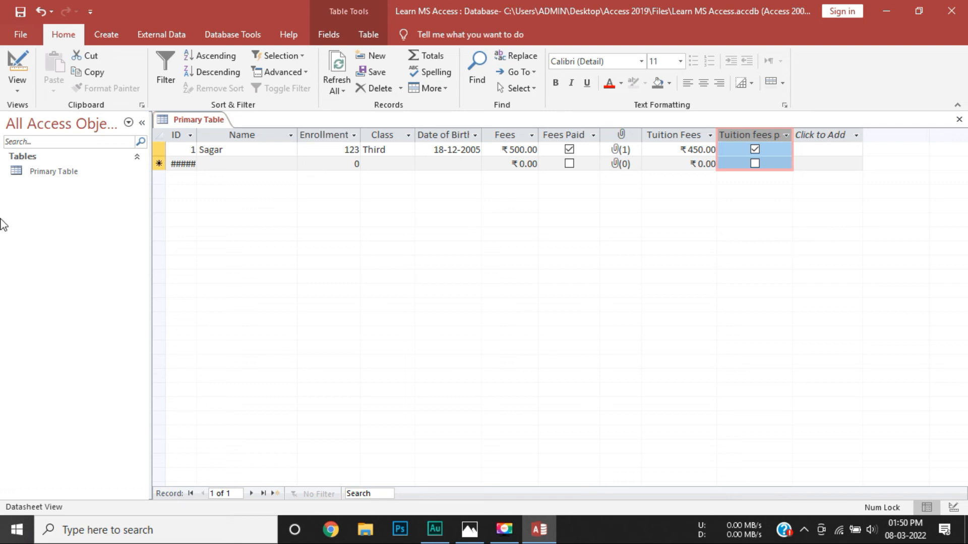
- Switch the Primary Table to Design View
left_click(27, 70)
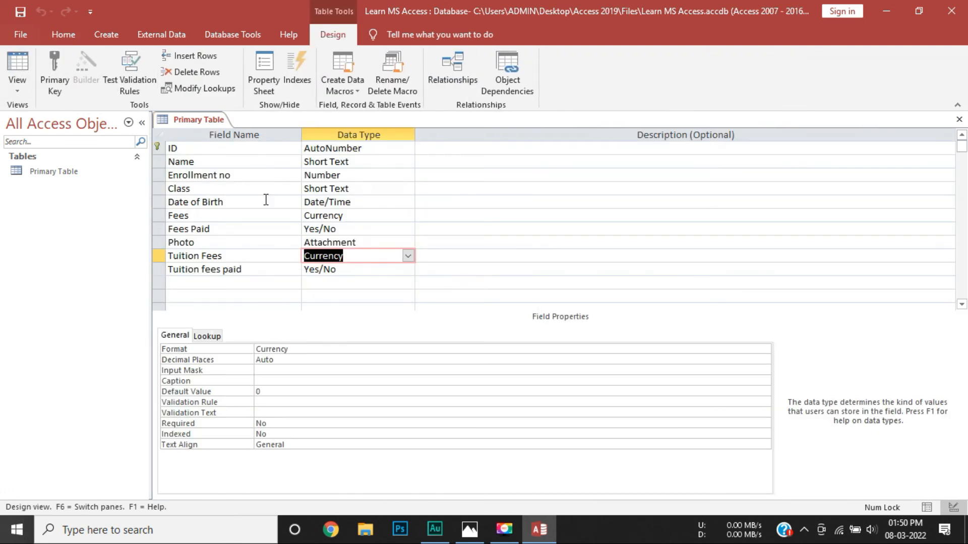